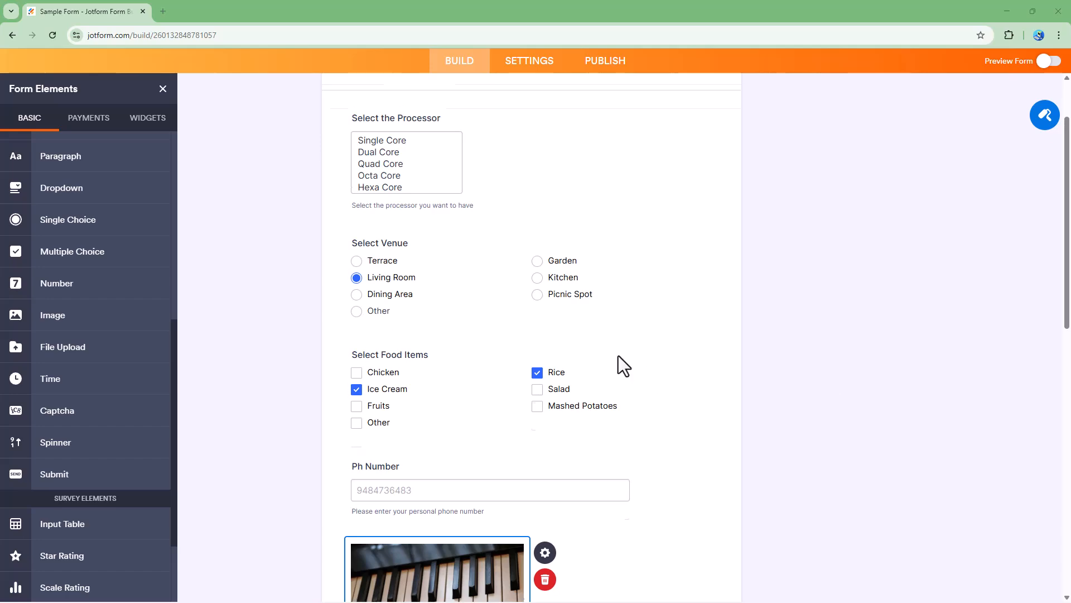
scroll(622, 355, down, 5)
scroll(622, 355, down, 4)
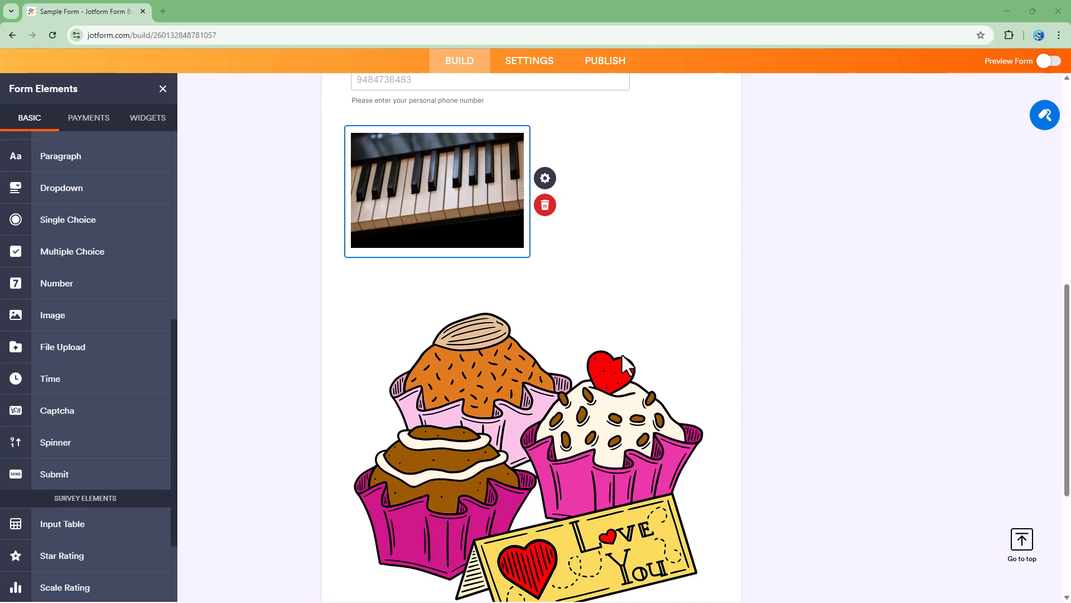
scroll(625, 357, up, 7)
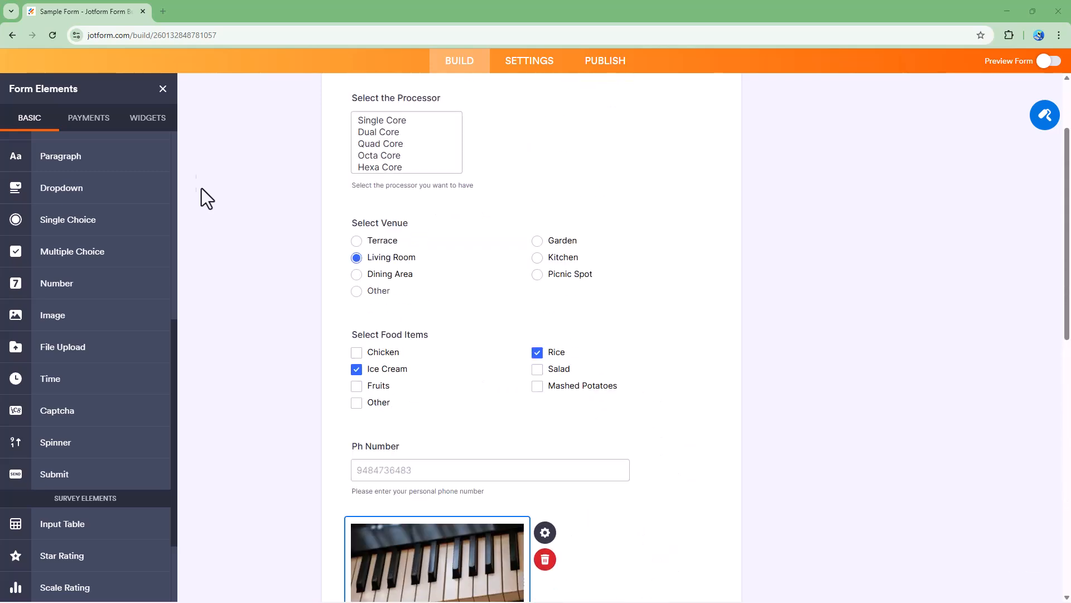
scroll(335, 212, up, 3)
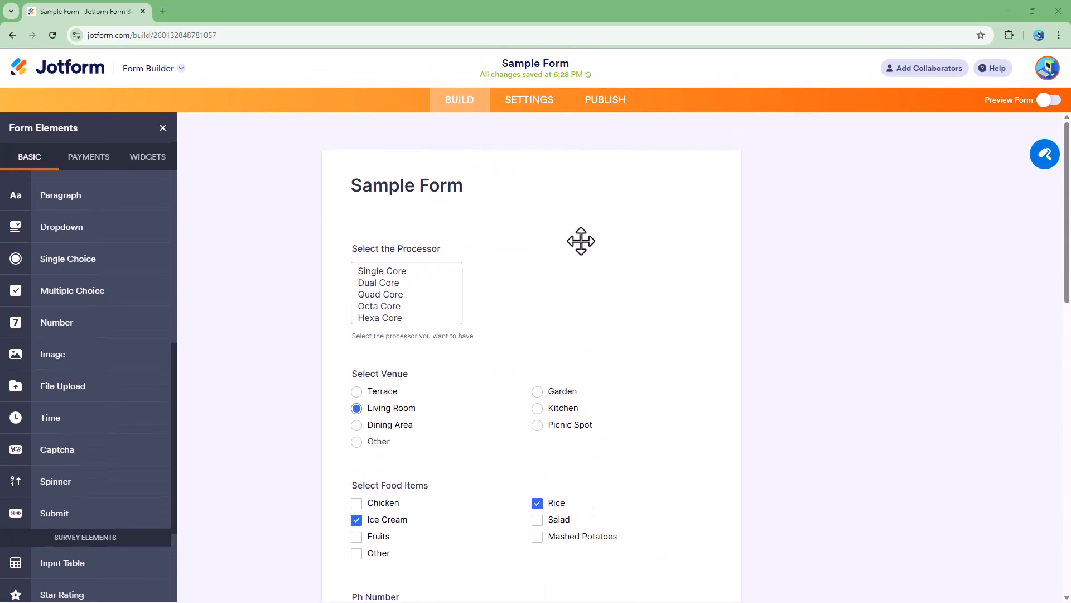
Add a File Upload field to the form below the piano image
click(163, 127)
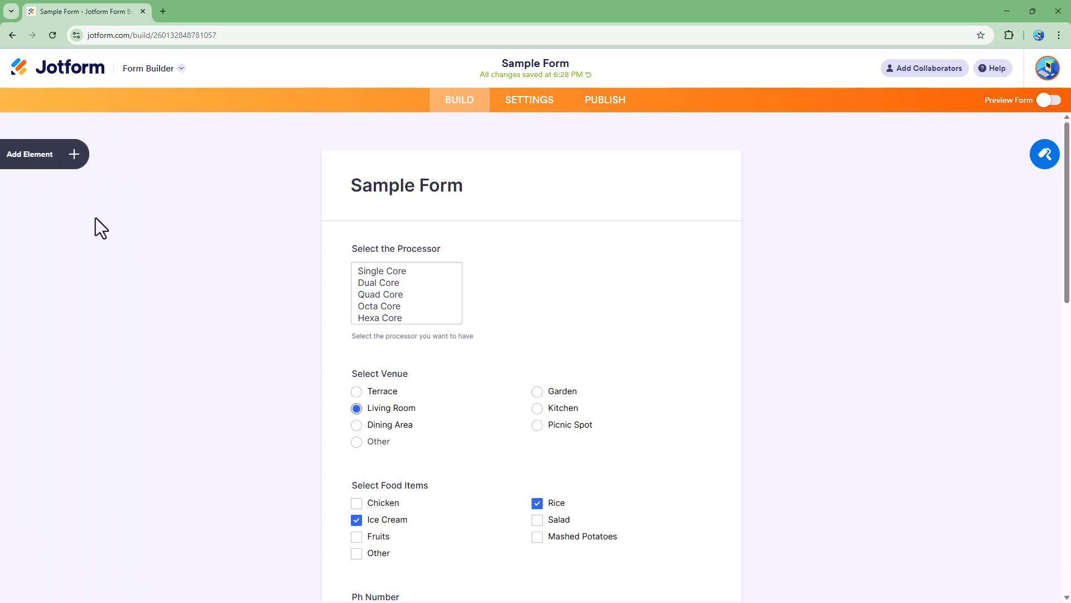
click(36, 166)
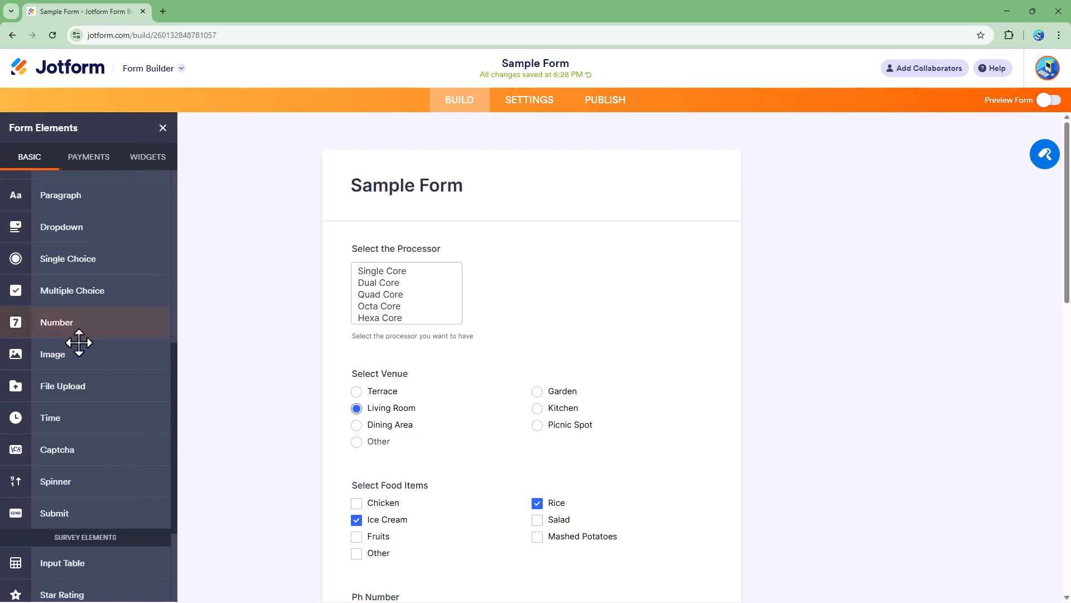
scroll(81, 364, down, 2)
scroll(81, 364, up, 9)
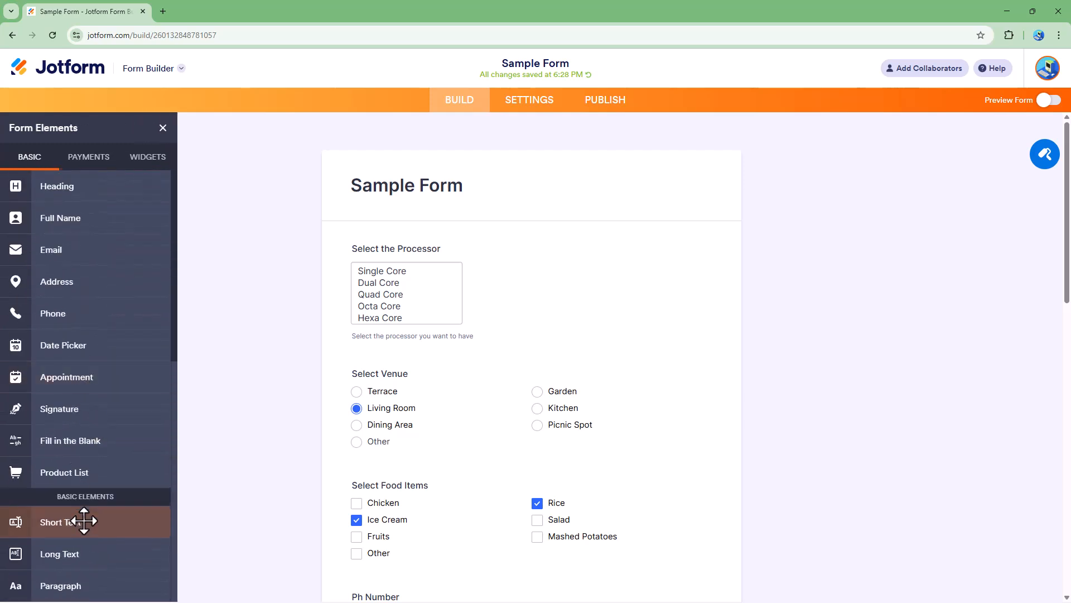
scroll(86, 488, down, 2)
scroll(85, 489, down, 2)
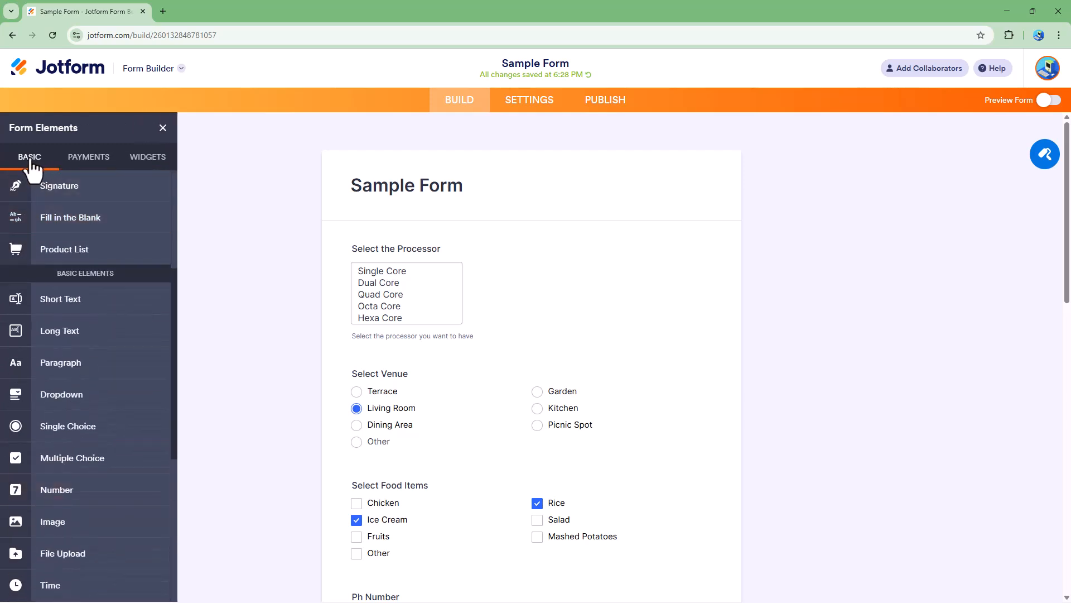
scroll(89, 346, down, 1)
scroll(88, 350, down, 2)
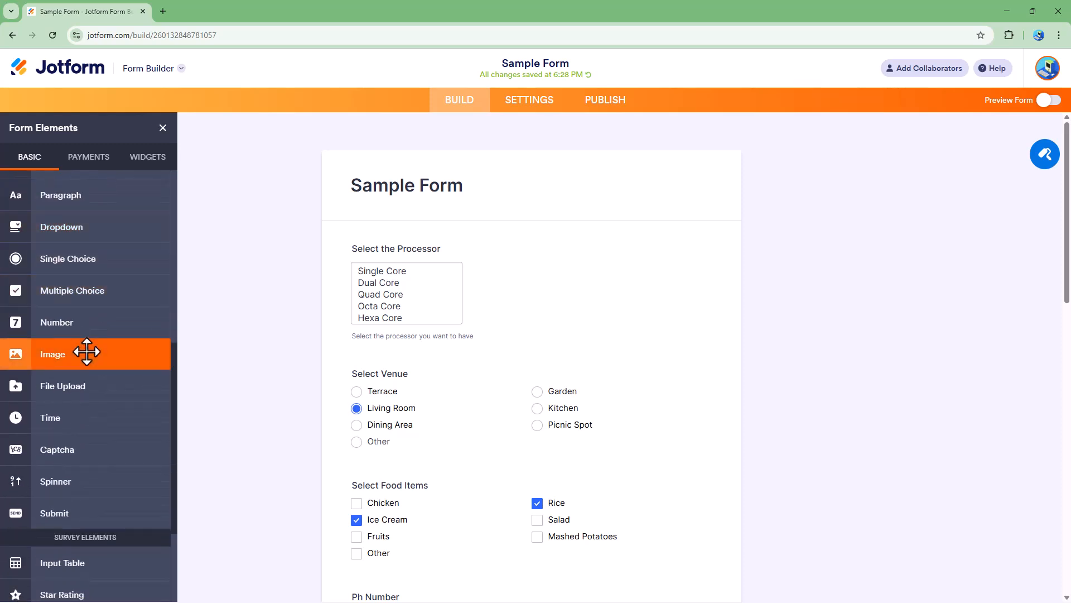
scroll(87, 348, up, 4)
scroll(88, 350, up, 2)
scroll(88, 351, down, 4)
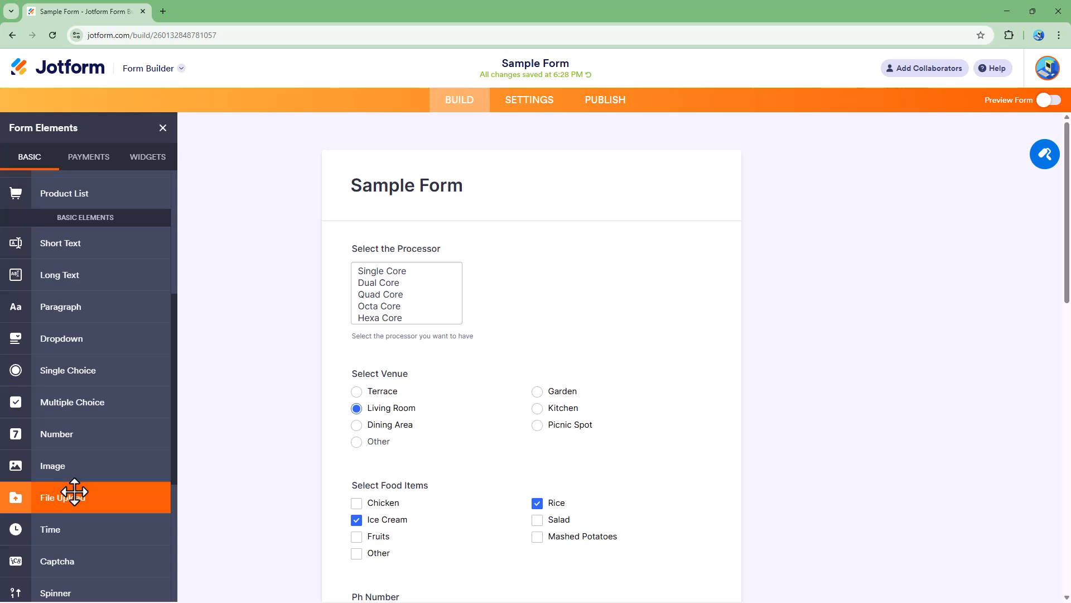
click(72, 495)
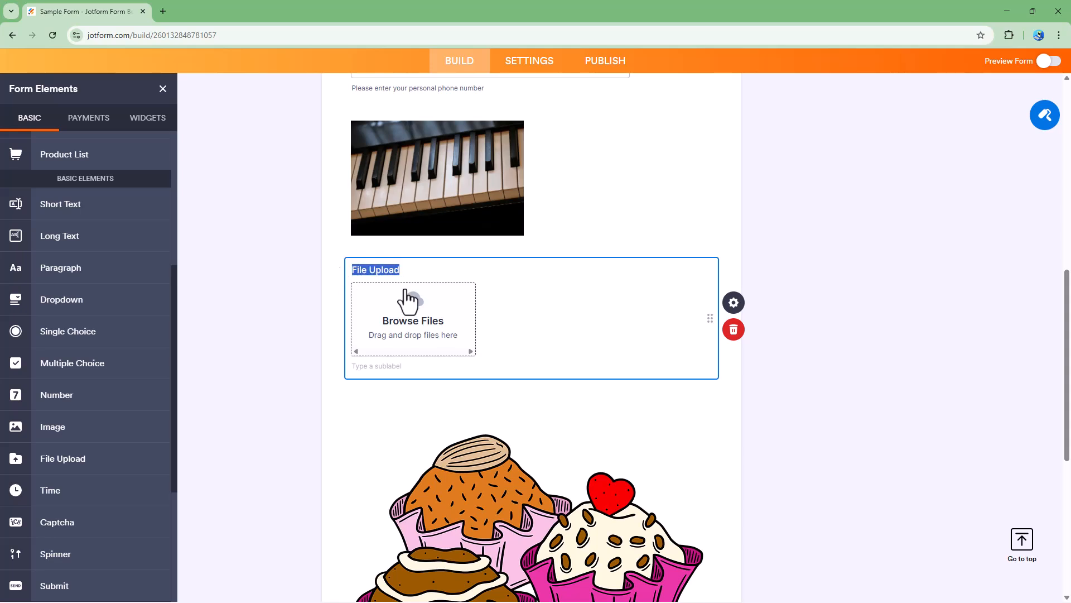
text(Example)
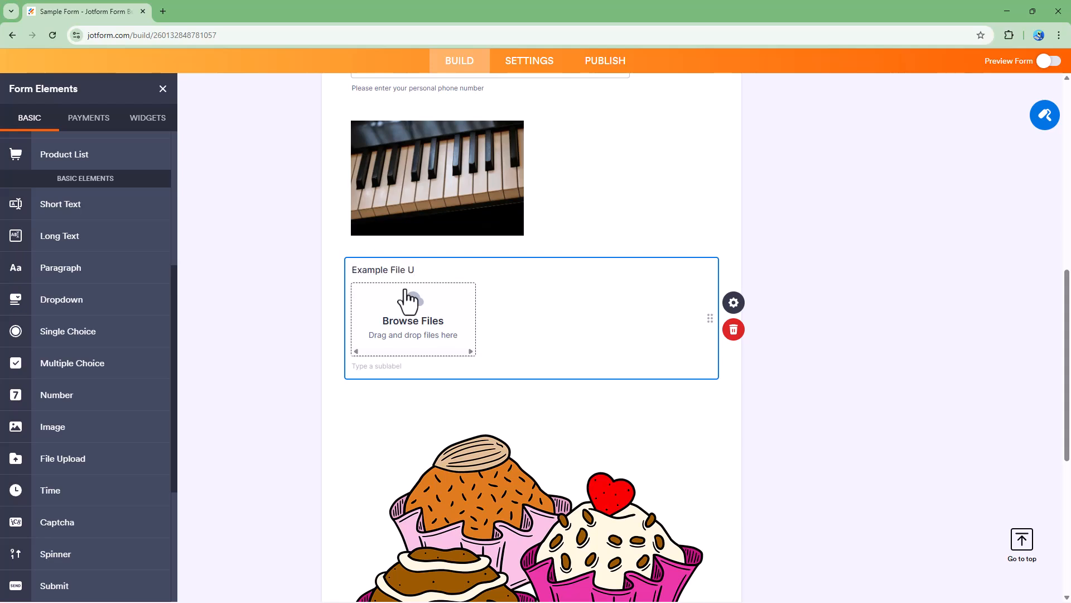
key(BackSpace)
key(BackSpace)
key(BackSpace)
key(BackSpace)
key(BackSpace)
key(BackSpace)
key(BackSpace)
key(BackSpace)
Label the new file upload field "Please Upload your Image"
text(Ple)
right_click(355, 271)
click(399, 284)
Preview the form and upload bird.jpg through the "Please Upload your Image" field
click(1045, 63)
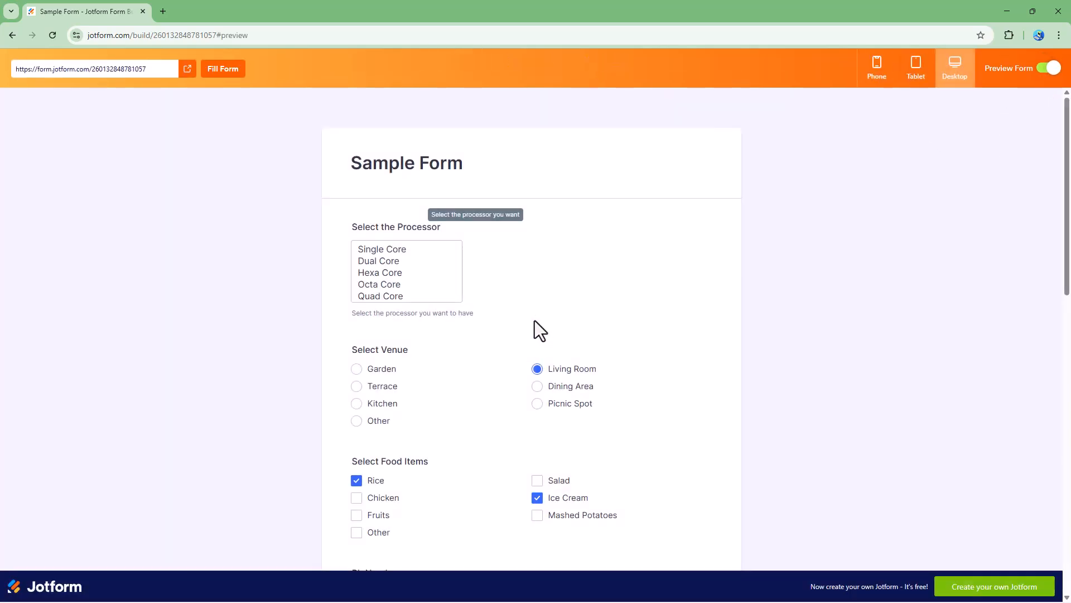
scroll(519, 318, down, 10)
scroll(535, 455, up, 4)
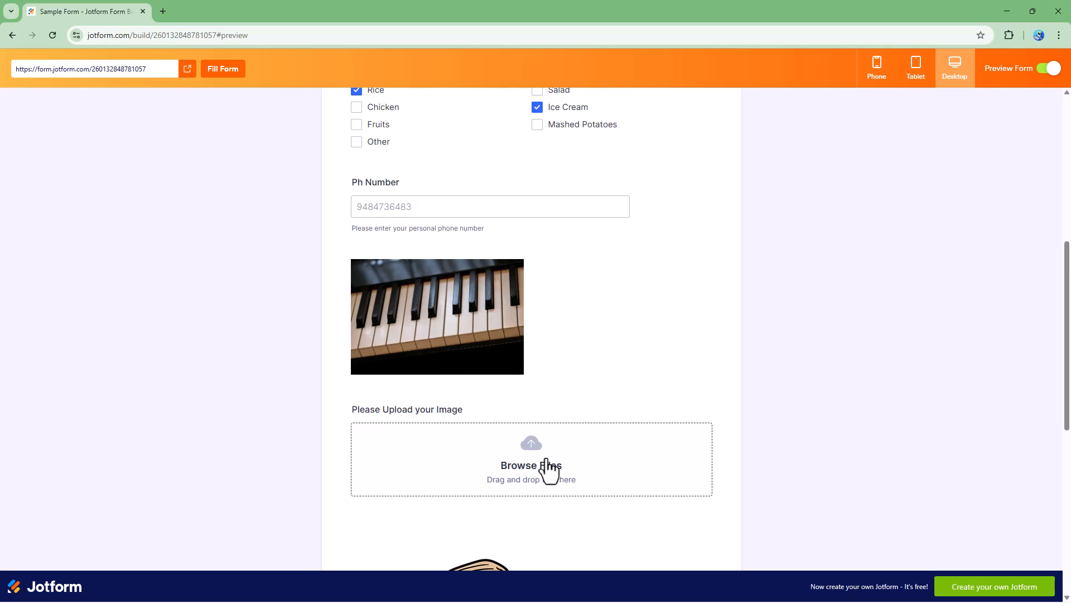
click(539, 466)
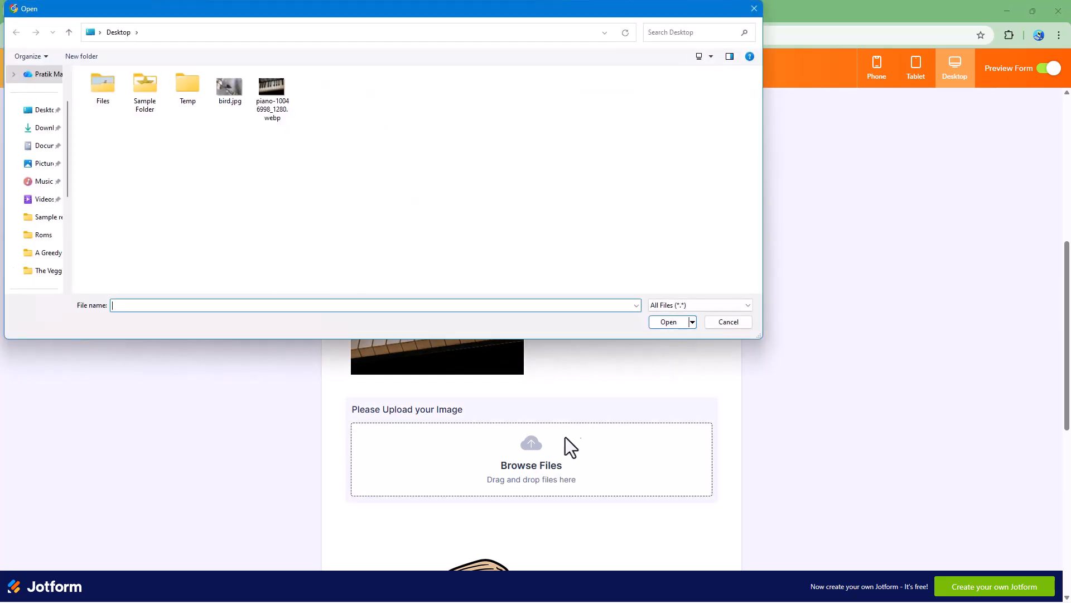
click(231, 100)
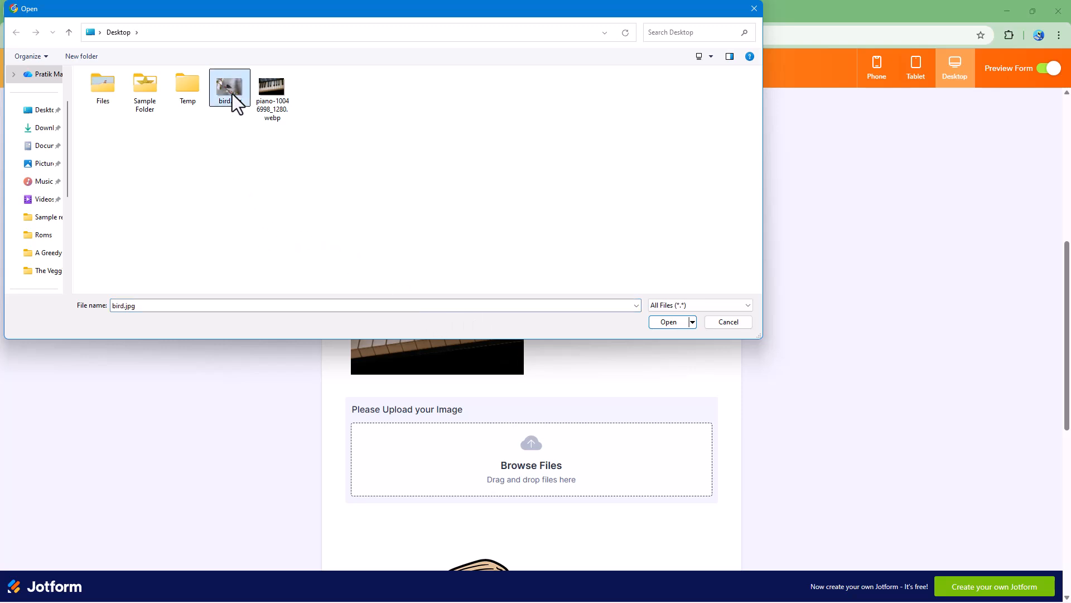
click(664, 325)
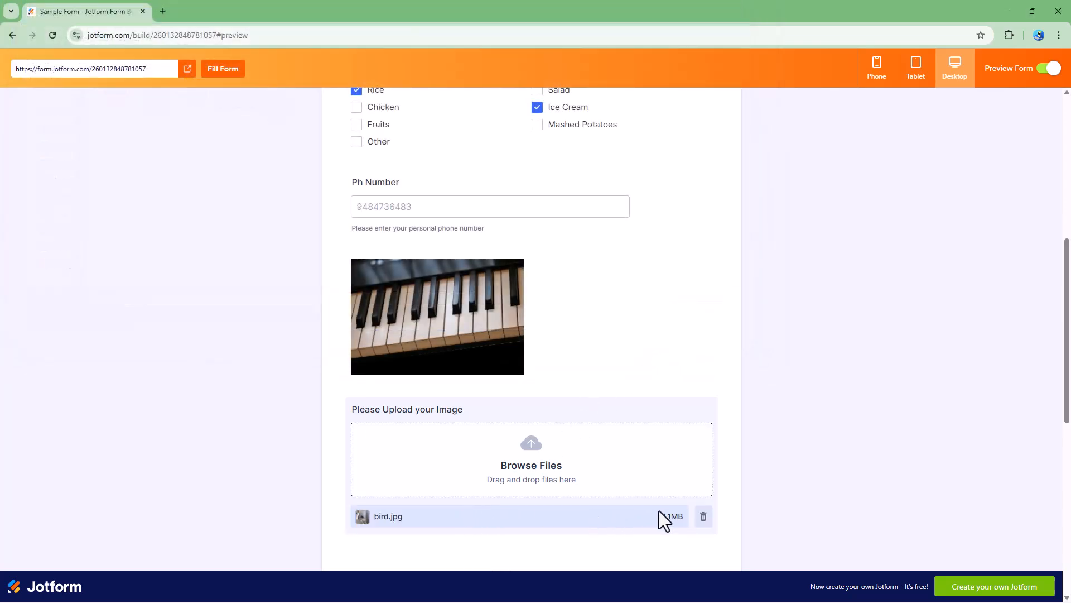
Try to add piano-10046998_1280.webp to the upload field and remove both files from it
scroll(658, 511, down, 3)
click(514, 276)
click(274, 96)
click(668, 324)
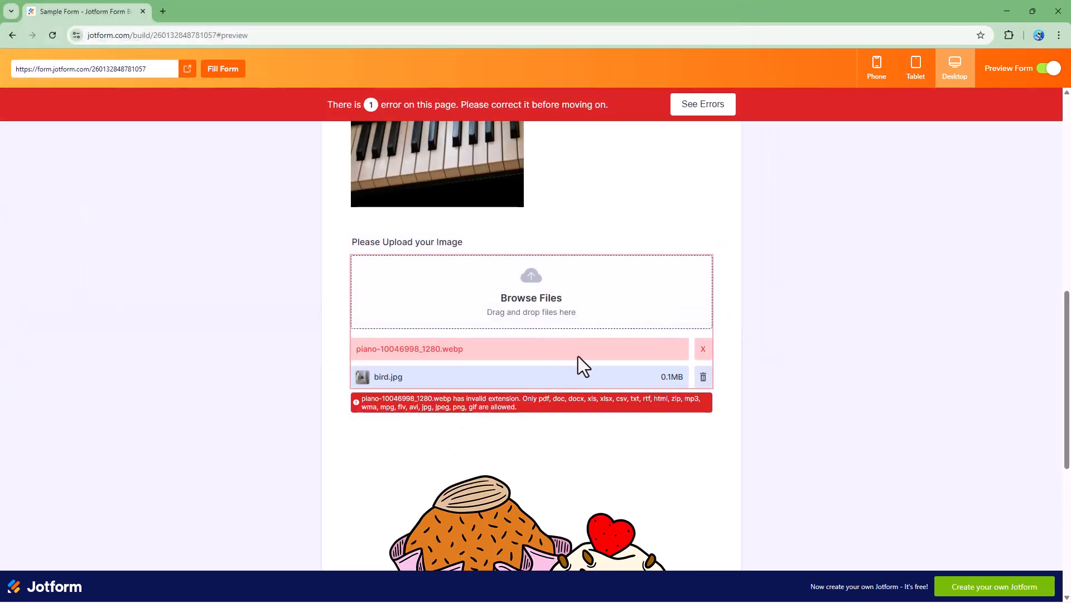
click(702, 377)
click(702, 350)
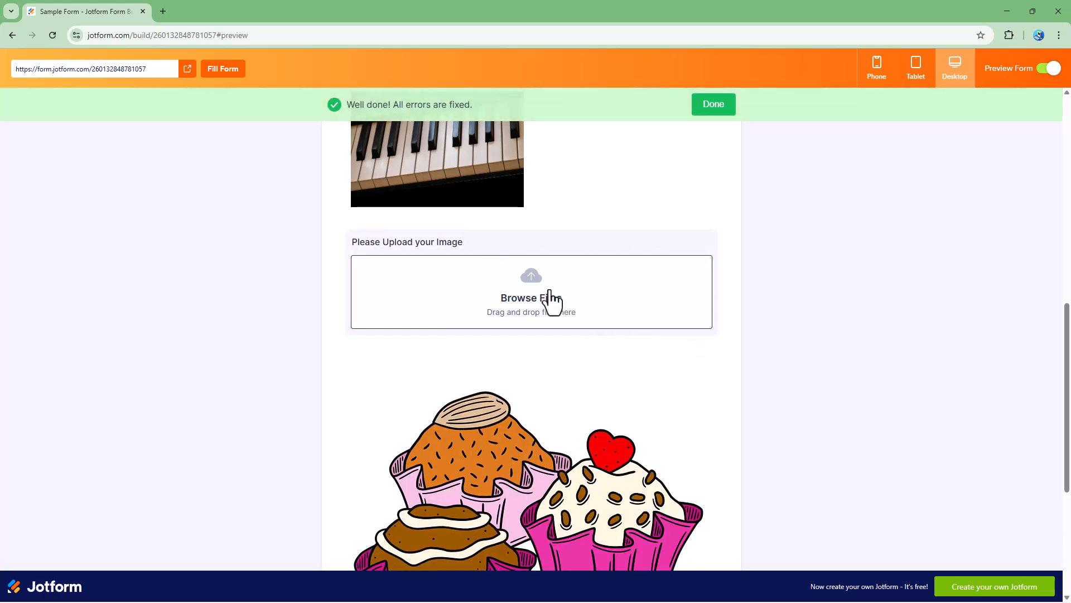
Try uploading the piano .webp image on its own and remove it from the field
click(540, 279)
double_click(287, 99)
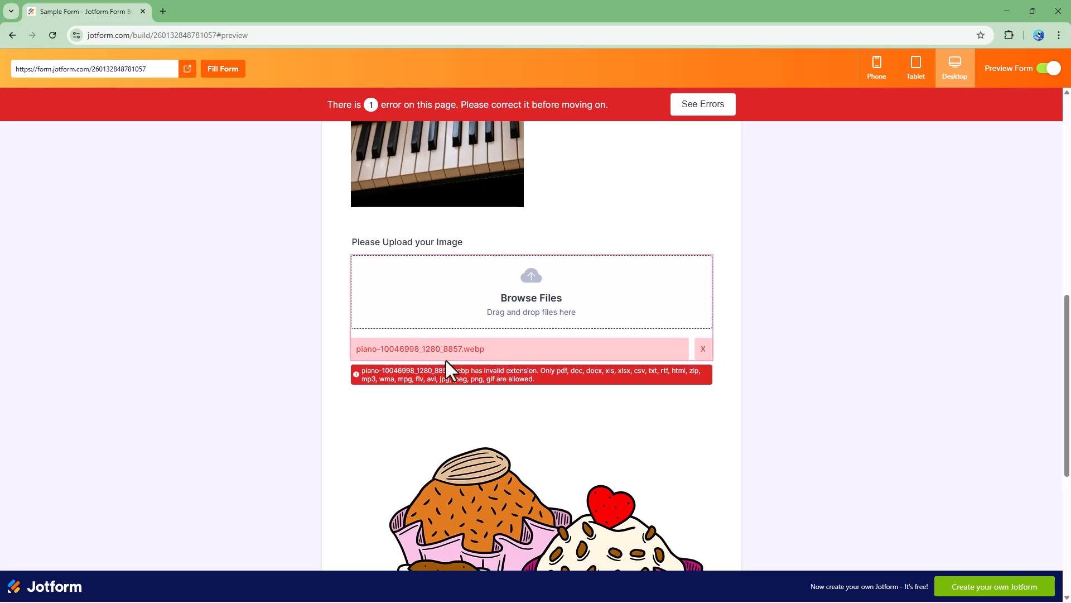
click(703, 349)
Leave the preview and change the upload field's label to "Please Upload Image" in its properties
click(1048, 70)
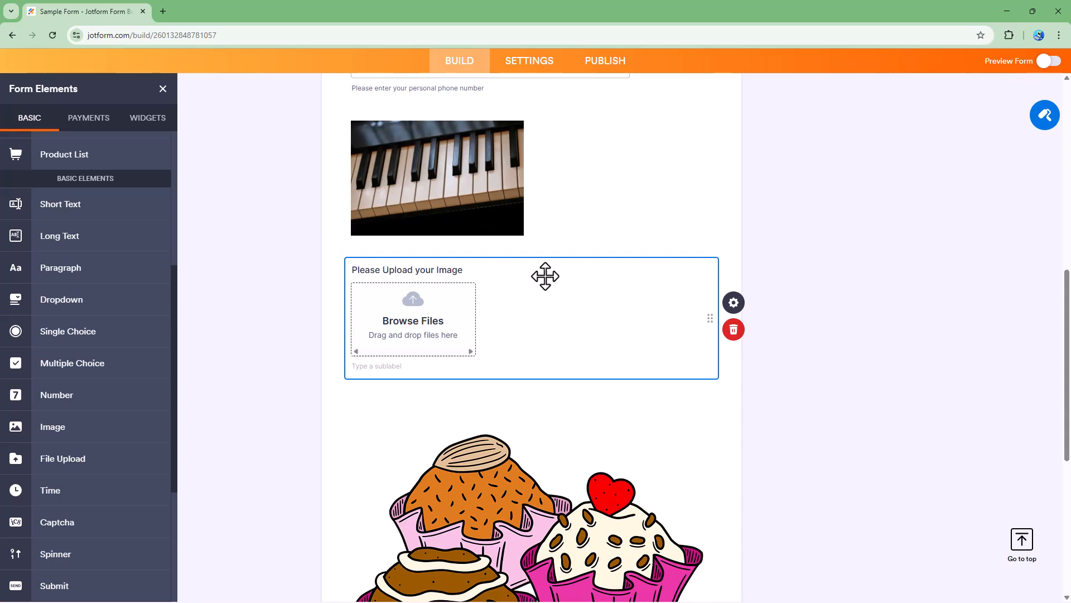
click(735, 304)
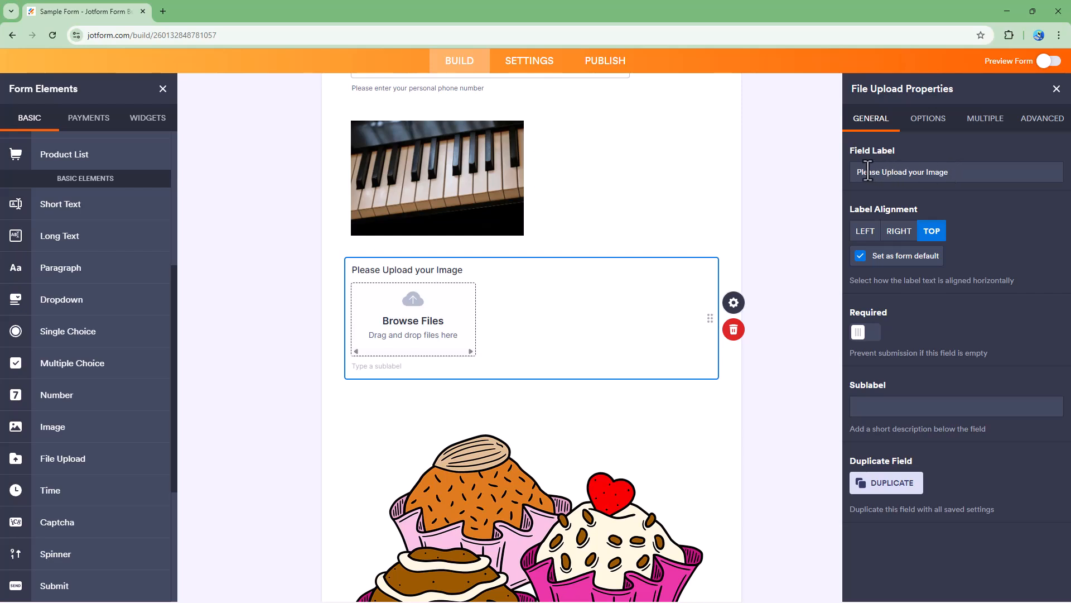
click(962, 172)
drag(930, 173, 910, 173)
key(BackSpace)
Try the Left, Right and Top label alignments on the upload field and settle on Right
click(862, 233)
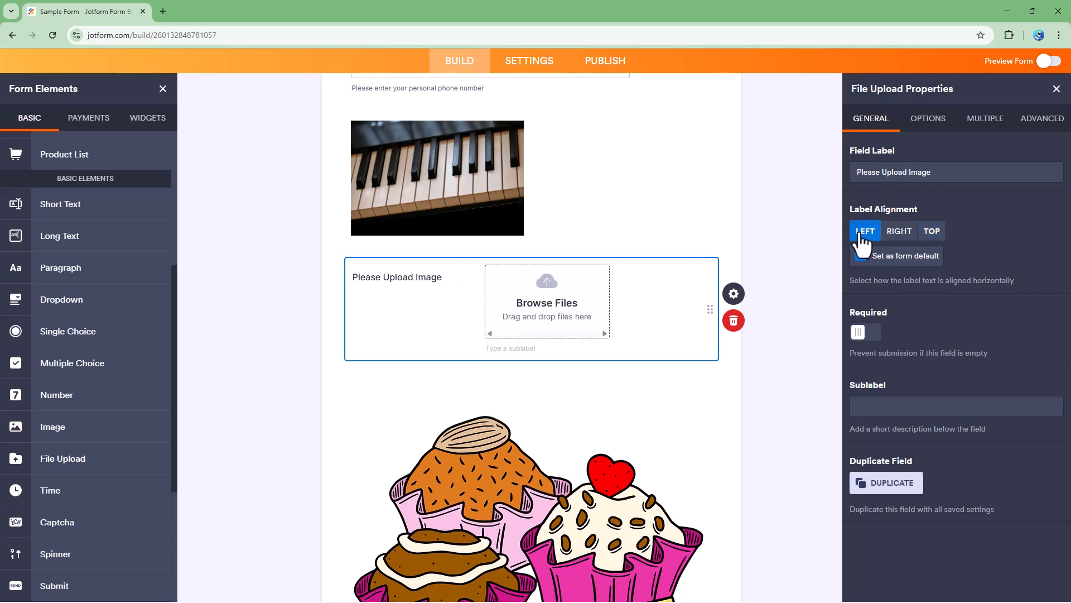
click(896, 235)
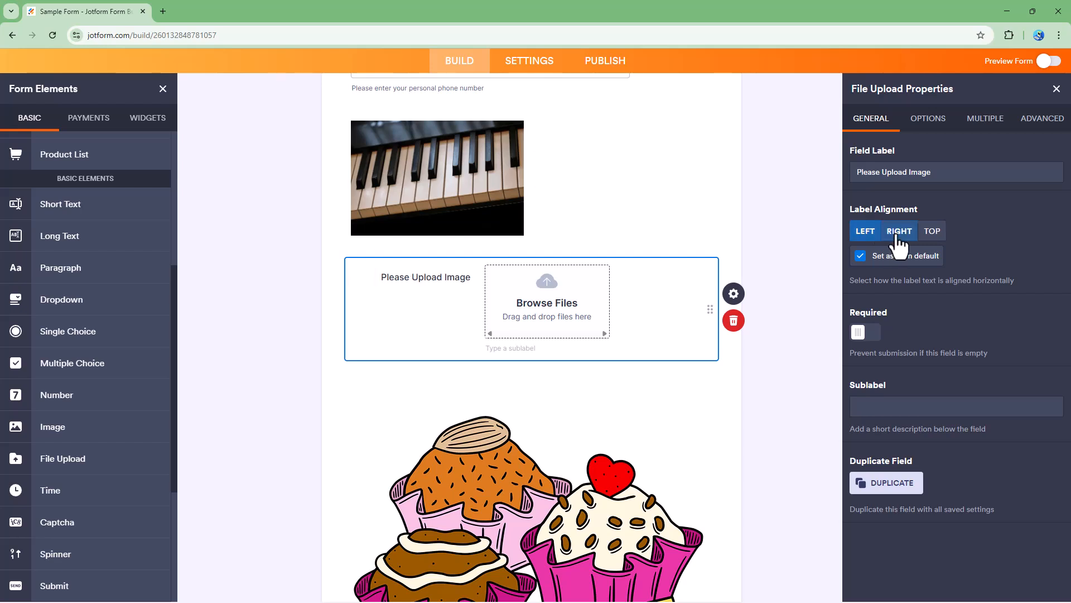
click(931, 231)
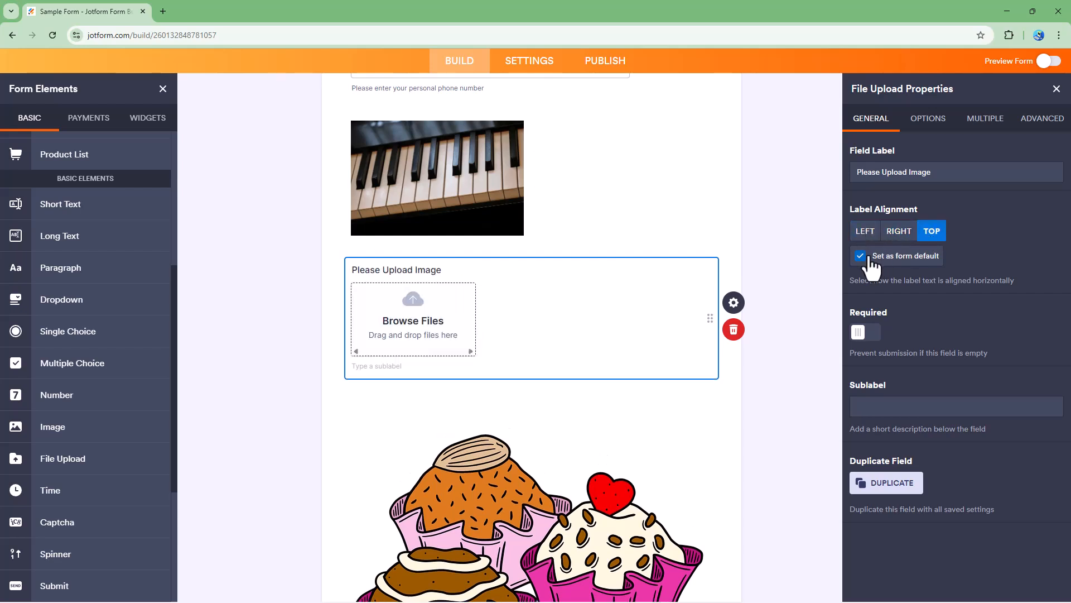
click(895, 234)
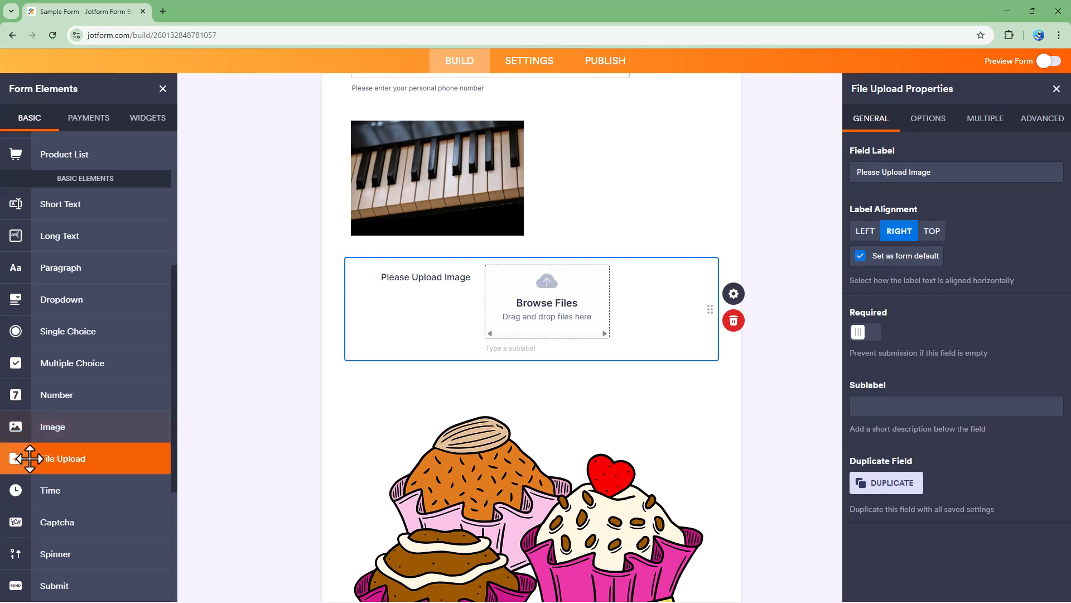
scroll(31, 443, down, 4)
scroll(106, 497, up, 5)
scroll(94, 489, up, 4)
scroll(89, 484, down, 6)
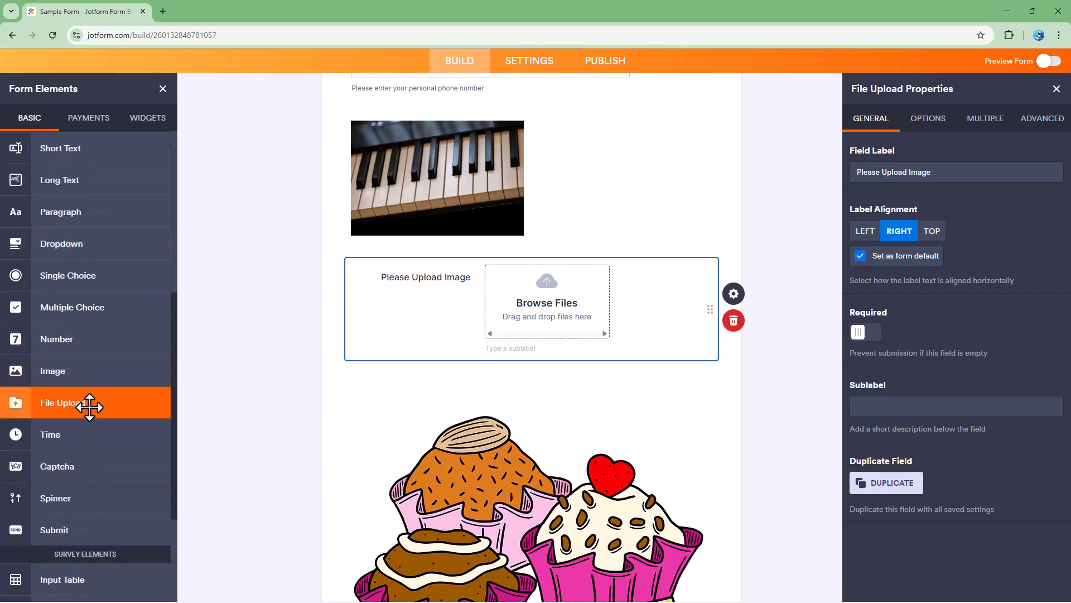
scroll(88, 402, up, 6)
scroll(88, 412, down, 4)
scroll(88, 425, down, 2)
click(76, 369)
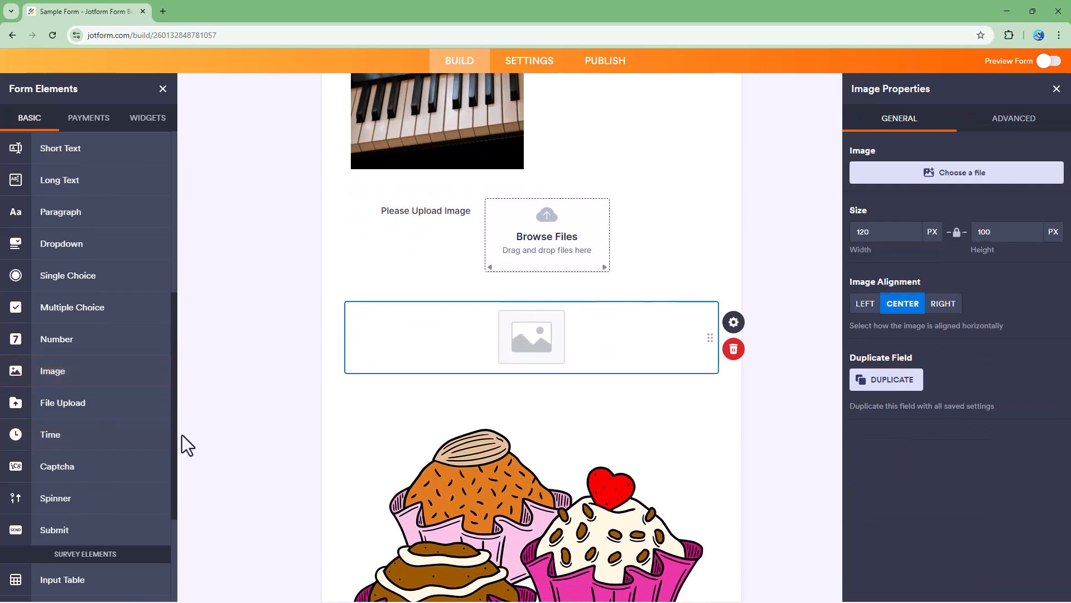
click(730, 349)
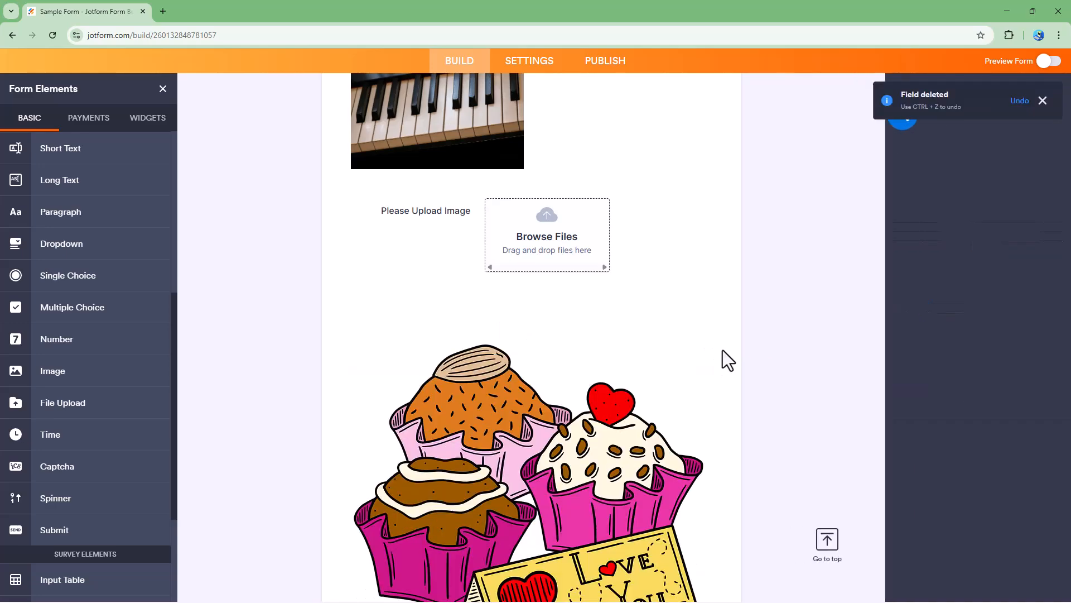
Add another File Upload field at the end of the form, above the Submit button
click(80, 414)
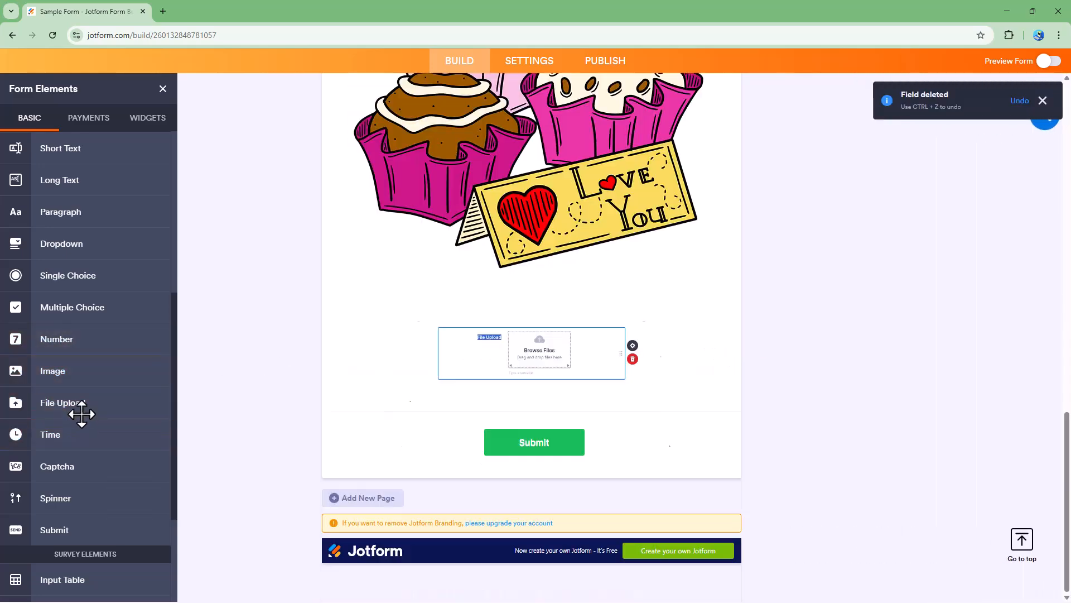
scroll(502, 391, up, 5)
scroll(610, 433, down, 5)
drag(657, 302, 635, 292)
scroll(645, 263, up, 5)
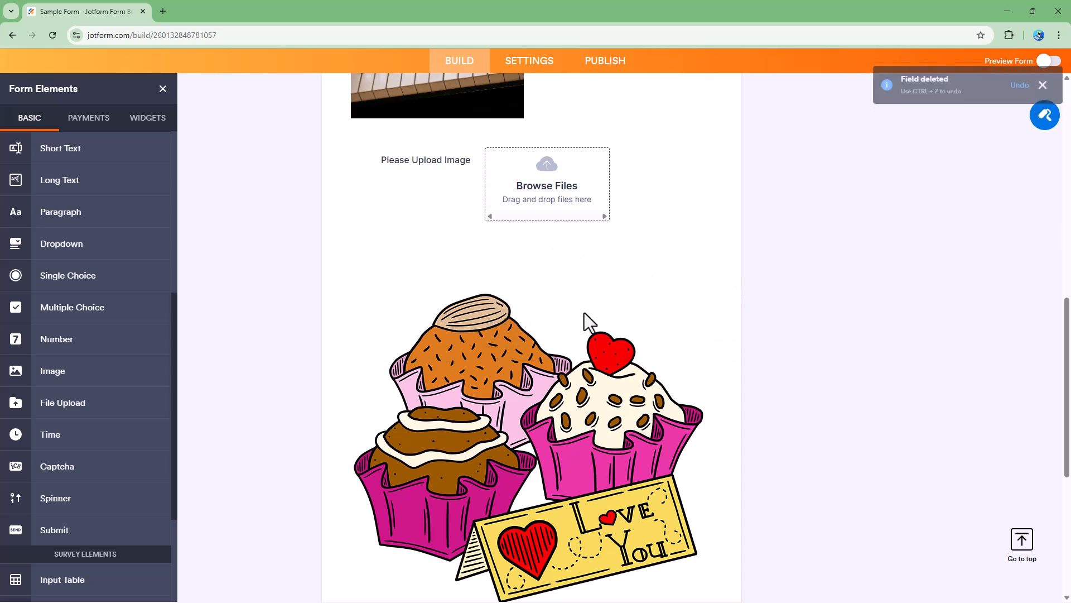
scroll(588, 317, up, 8)
Switch Required on and off for the "Please Upload Image" field and set its sublabel to "Upload the image that you want to submit"
click(647, 409)
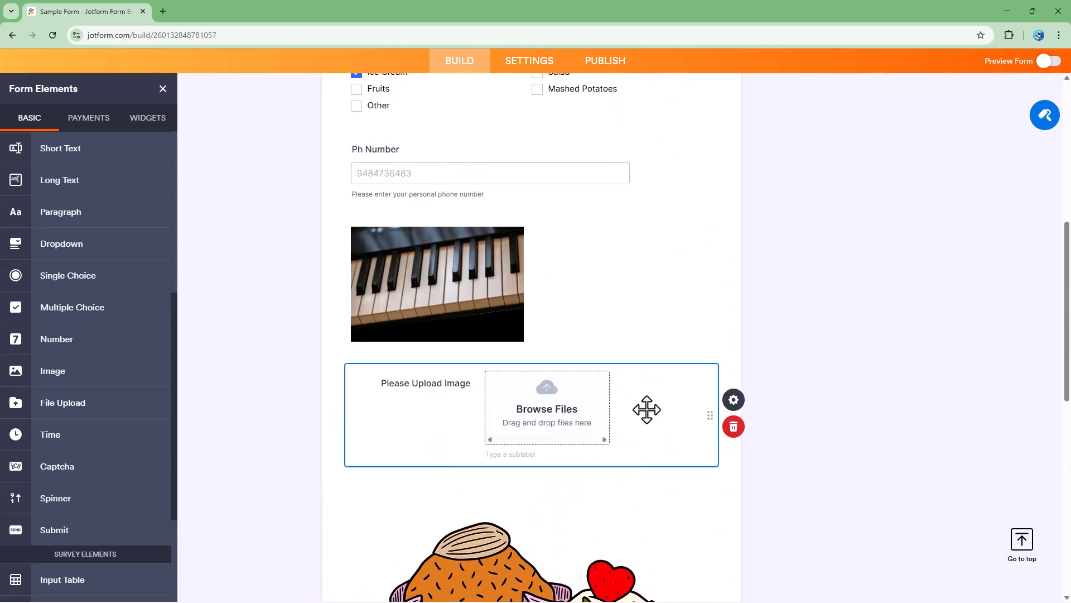
click(733, 400)
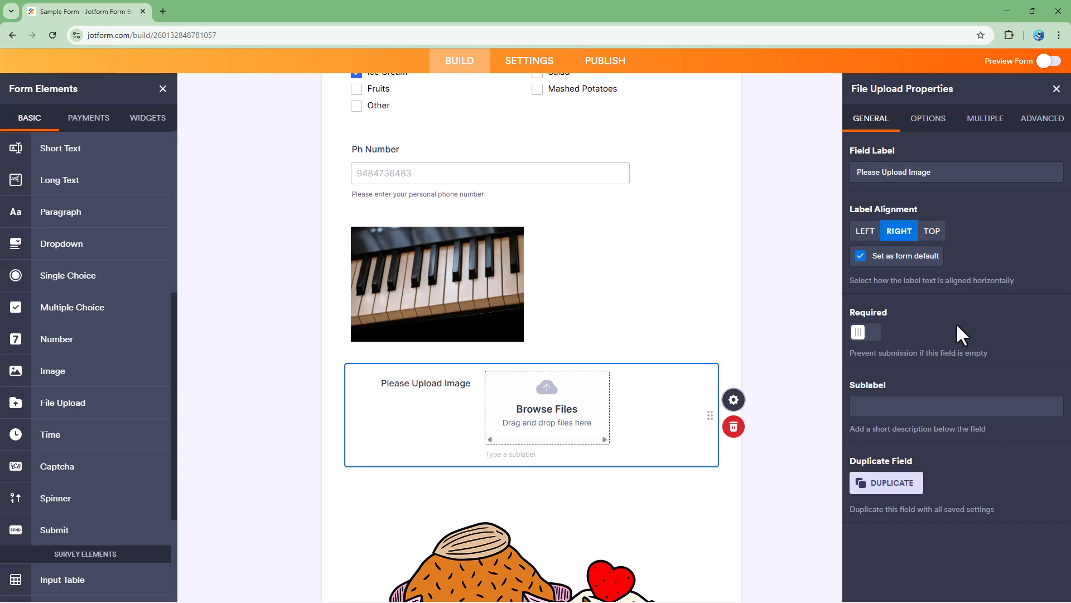
click(862, 332)
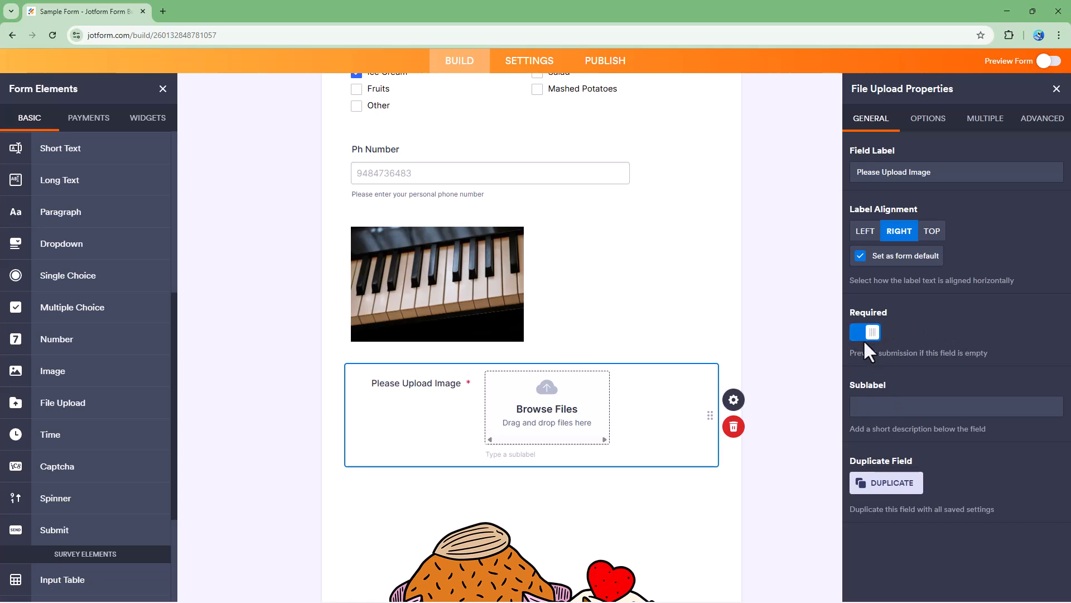
click(865, 335)
click(899, 408)
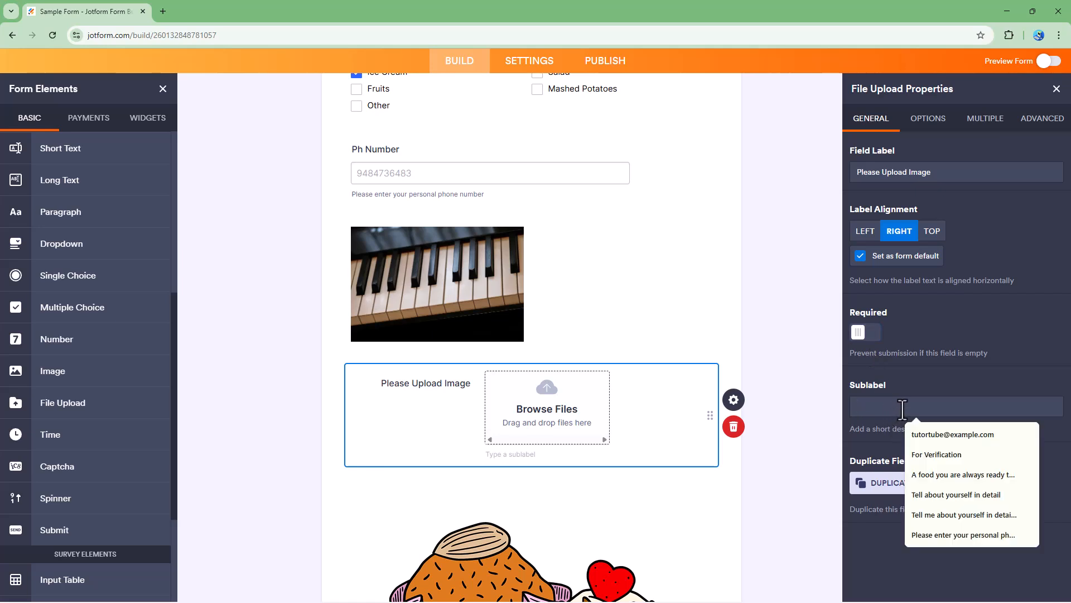
text(Up)
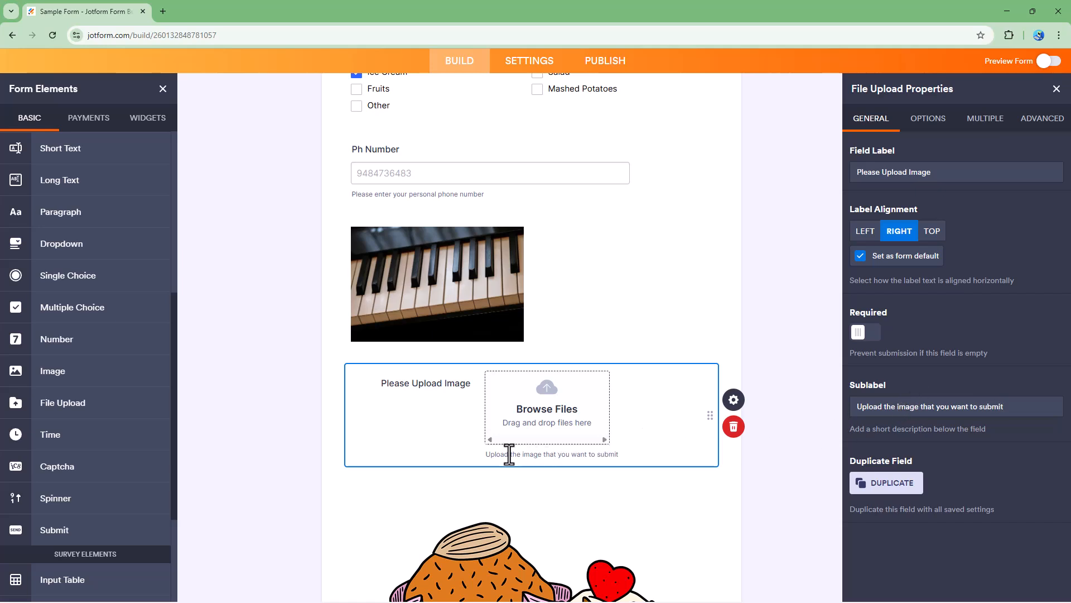
Limit the "Please Upload Image" field's file size to a minimum of 10 KB and a maximum of 5000 KB
click(928, 118)
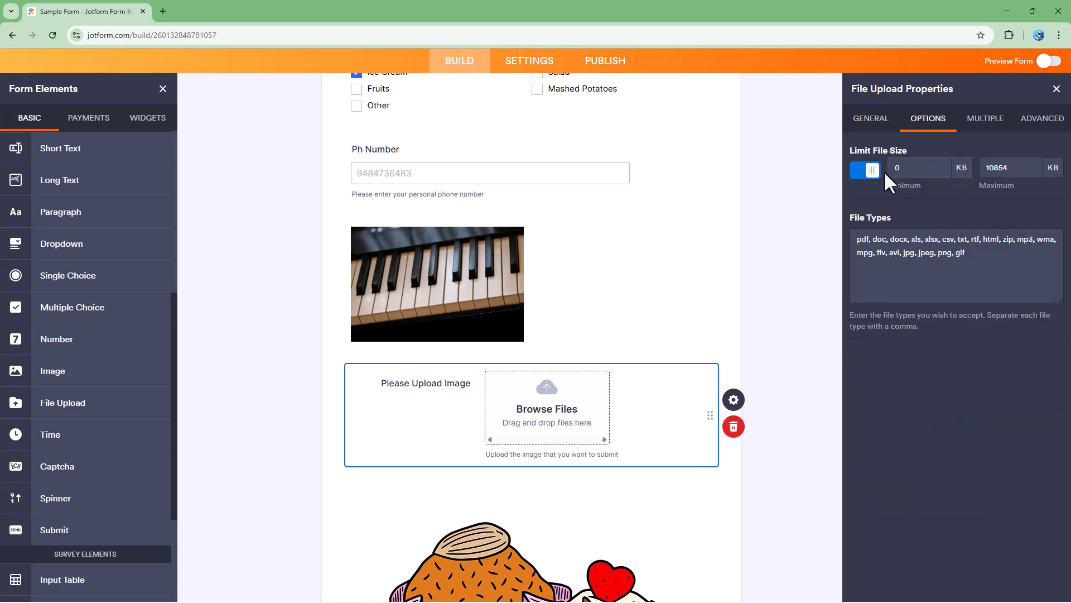
double_click(916, 168)
text(10010)
key(Tab)
Replace the accepted file types with "jpg, jpeg, webp" and limit the number of files per submission to 4
click(864, 239)
drag(977, 256, 854, 219)
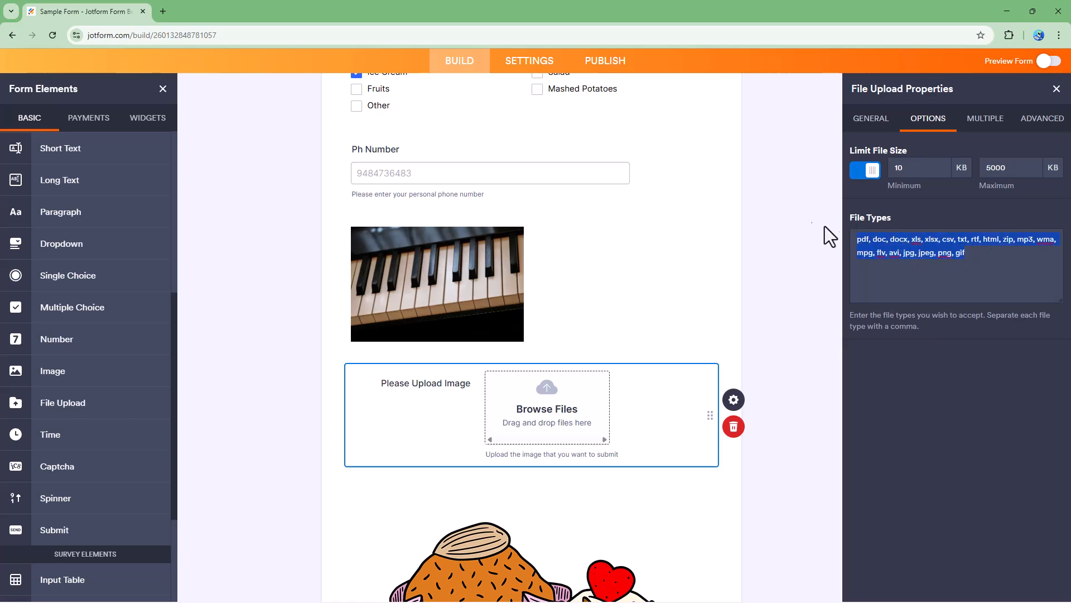
key(BackSpace)
text(jpg)
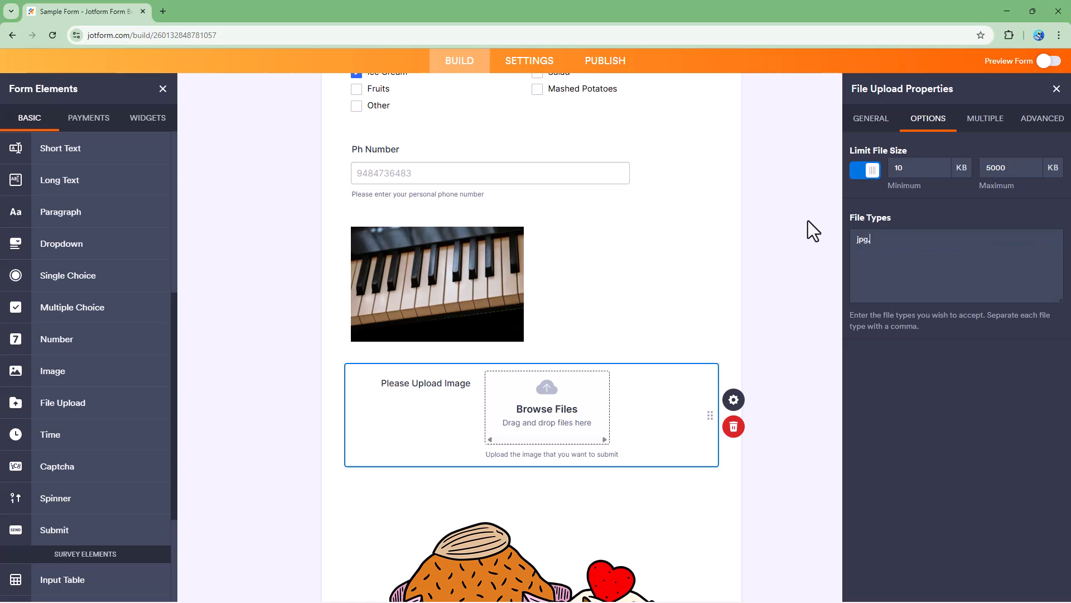
text(, jpeg, webp)
click(983, 119)
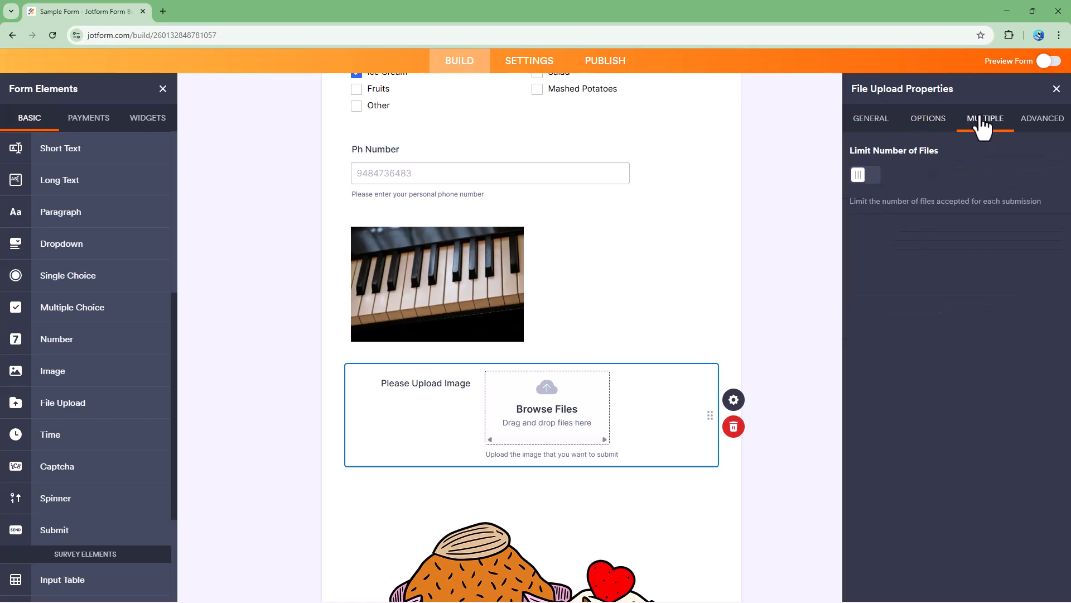
click(862, 175)
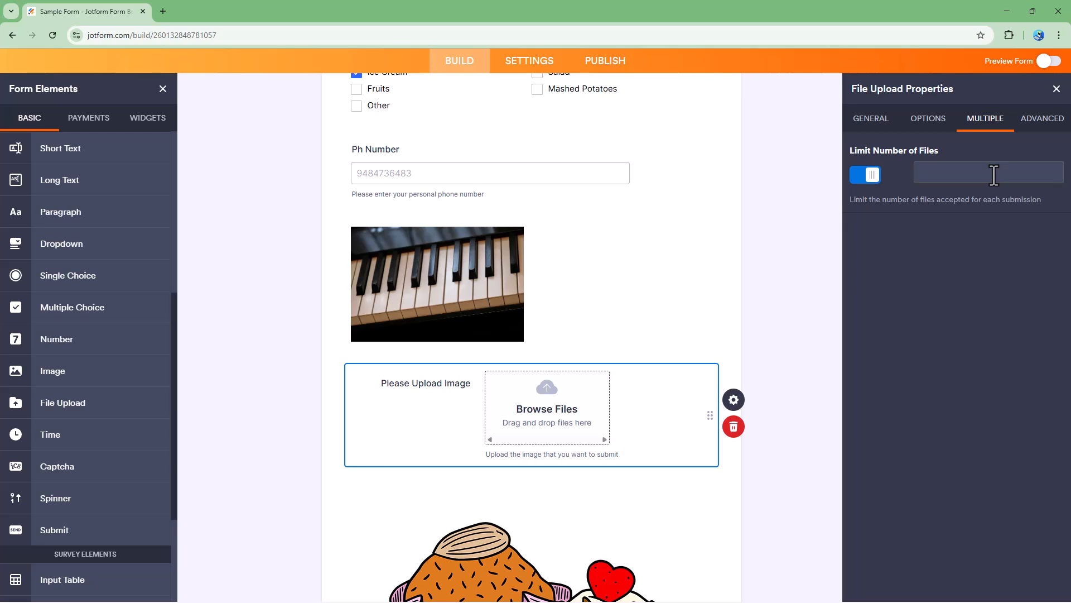
Set the upload button text to "Select Picture" and the hover text to "Please upload your file in JPG or WEBP format."
click(1032, 131)
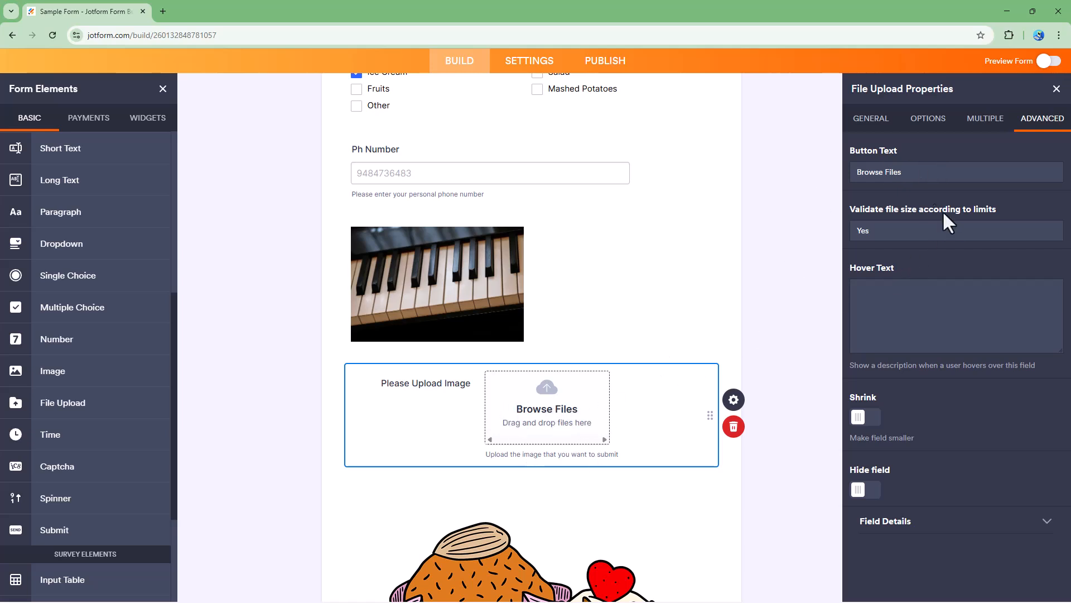
drag(895, 169, 838, 166)
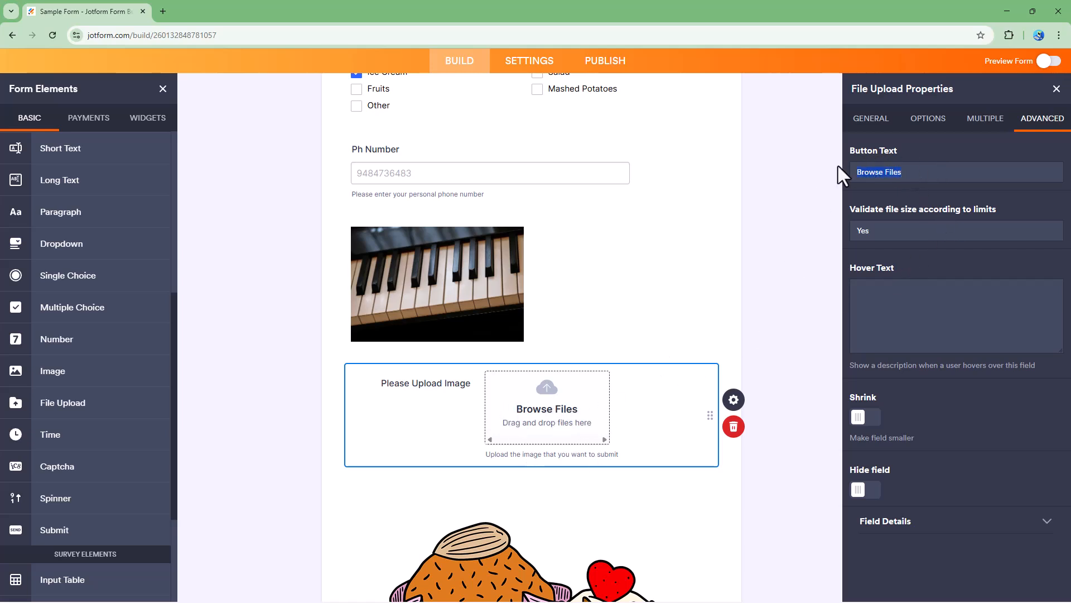
text(Select Picture)
click(908, 232)
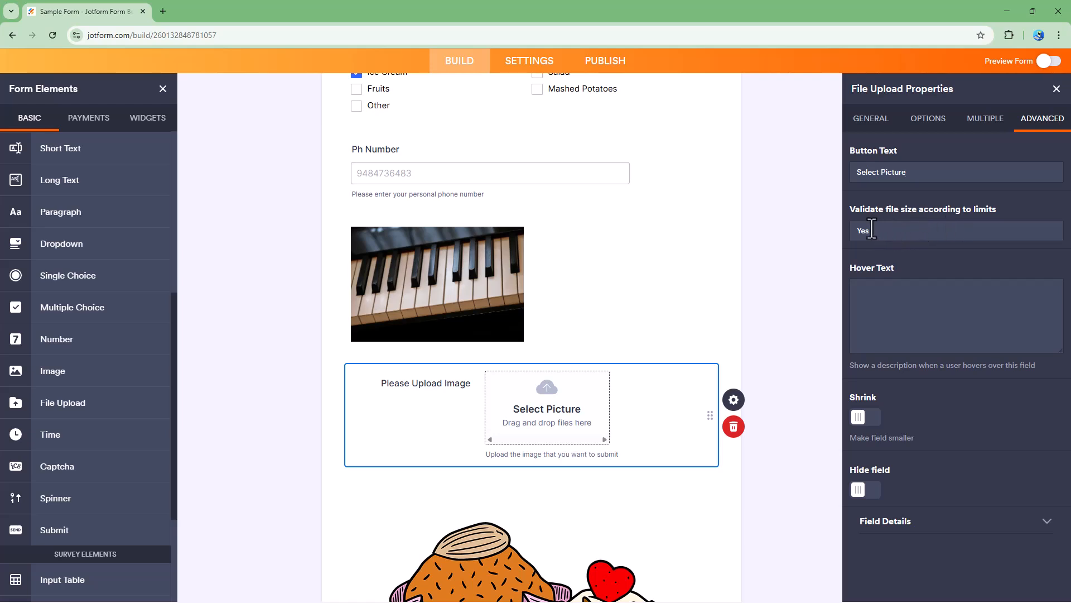
click(926, 301)
text(Please upload your file in JPG or WEBP format.)
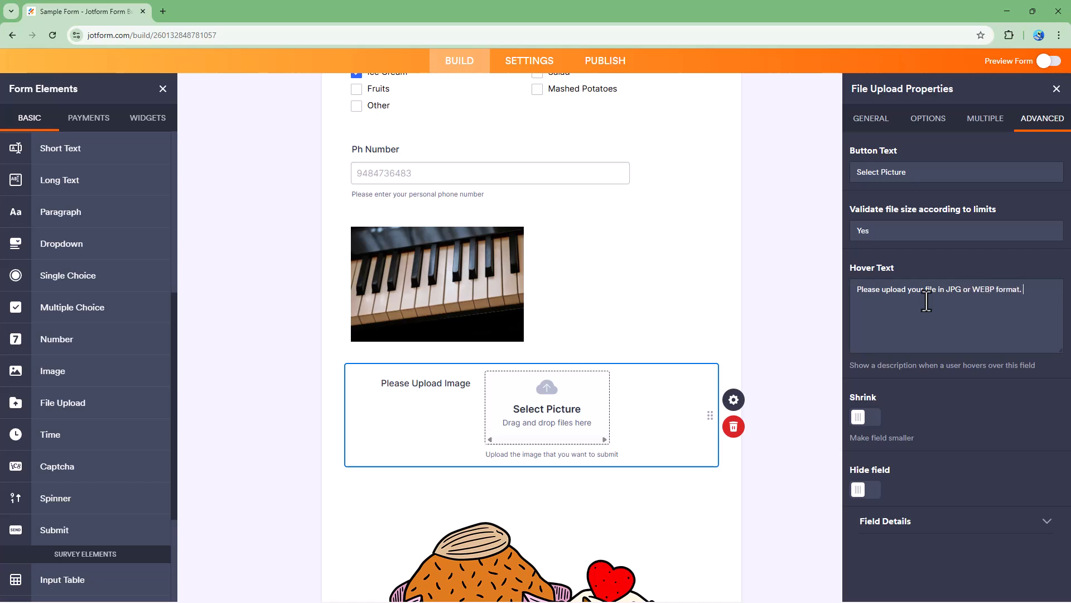
Shrink the upload field so it sits beside the piano image, and return to its advanced properties
click(869, 419)
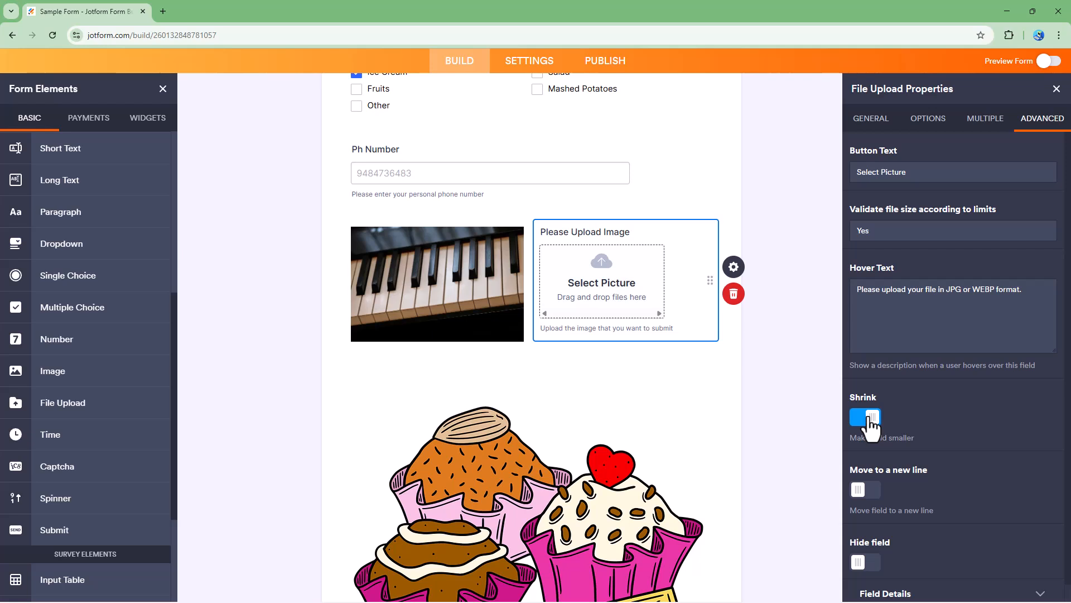
click(421, 253)
click(591, 260)
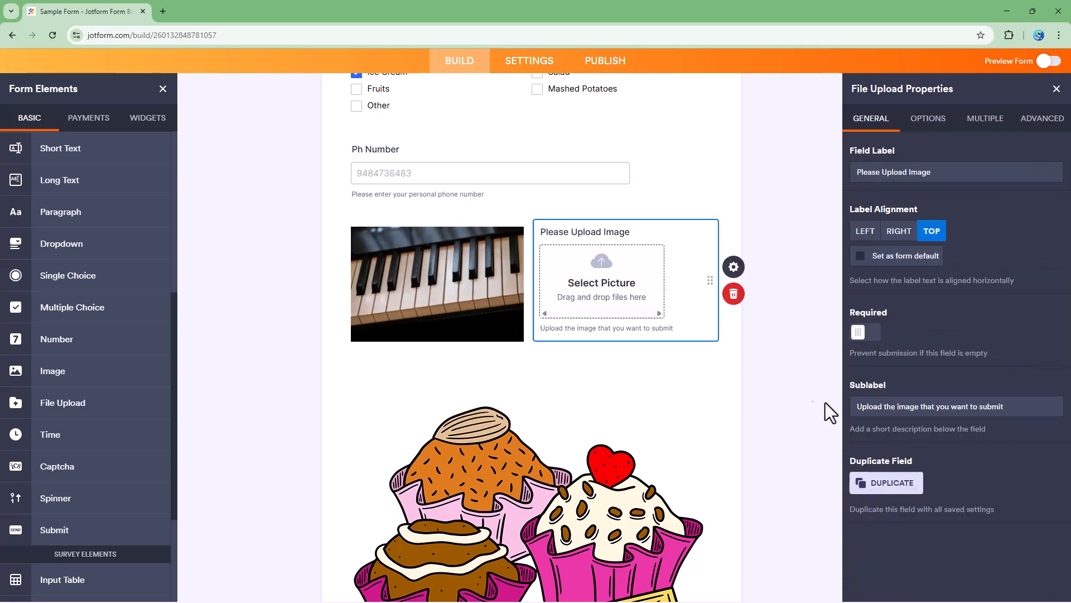
click(1042, 120)
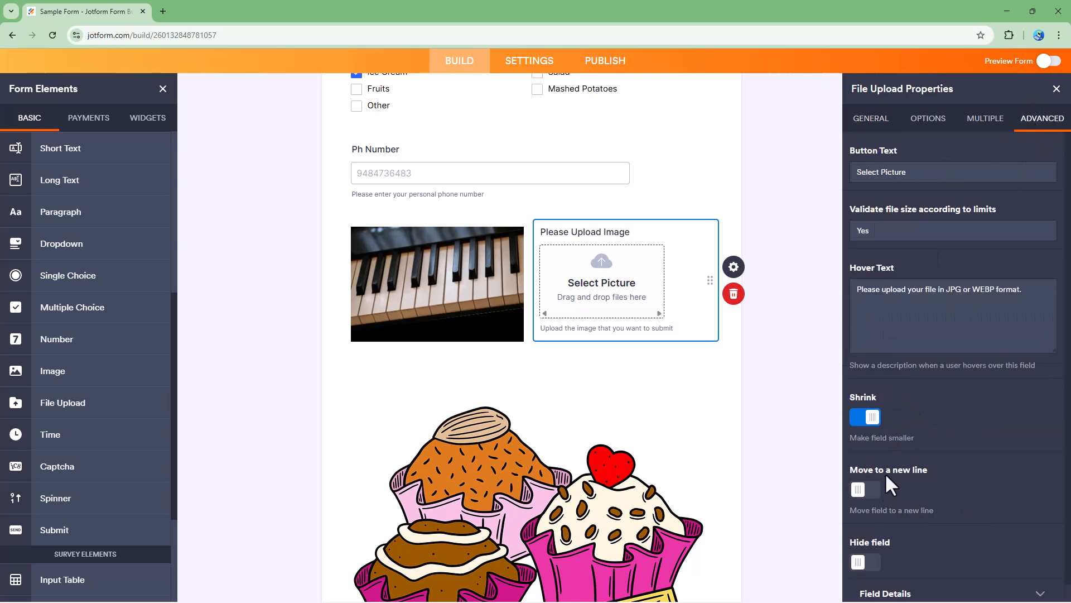
Switch Move to a new line on and off for the upload field, and do the same with Hide field
click(866, 490)
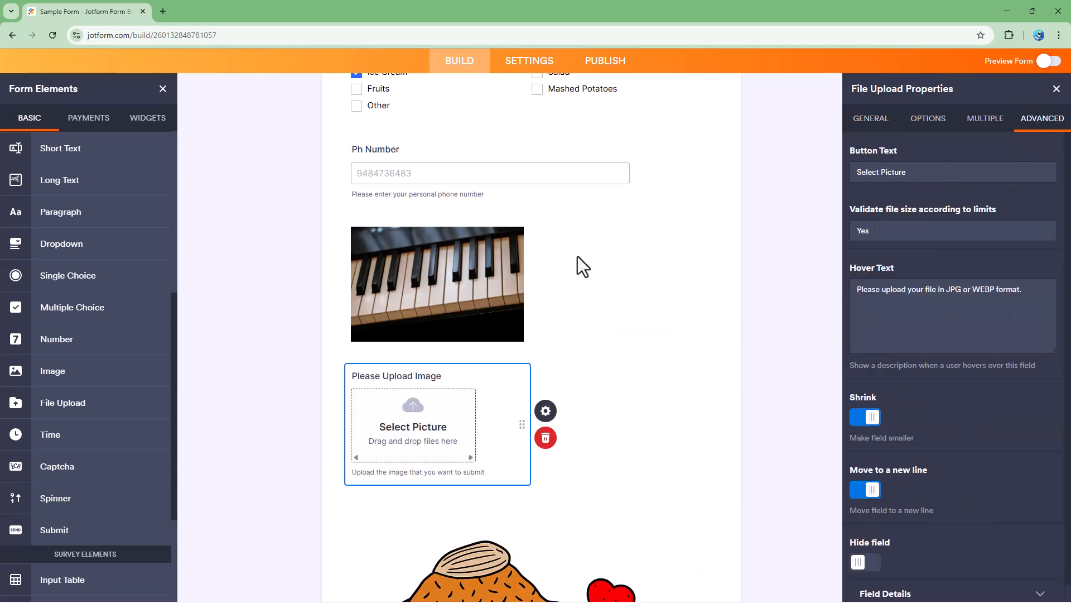
click(869, 490)
scroll(893, 499, down, 1)
click(867, 546)
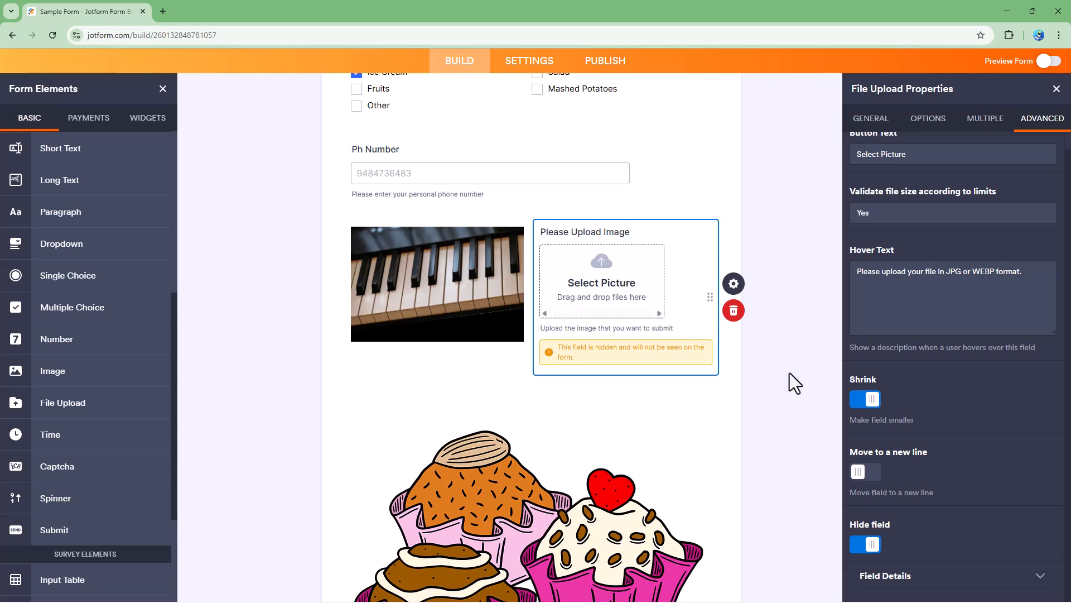
click(864, 545)
Append "Image" to the upload field's unique name in the field details, and switch Hide field on and off
click(943, 575)
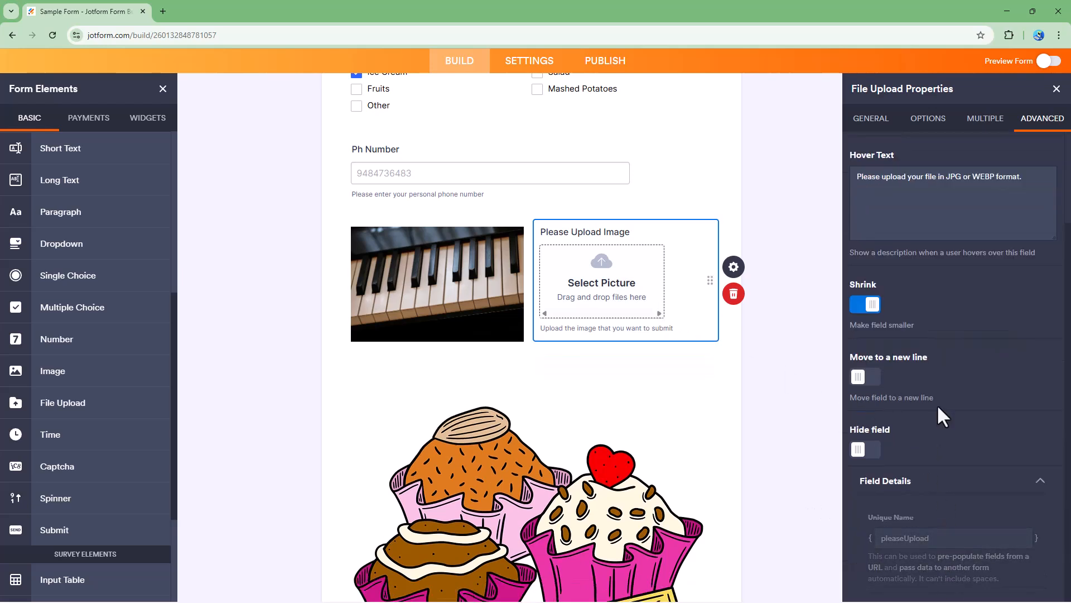
click(905, 538)
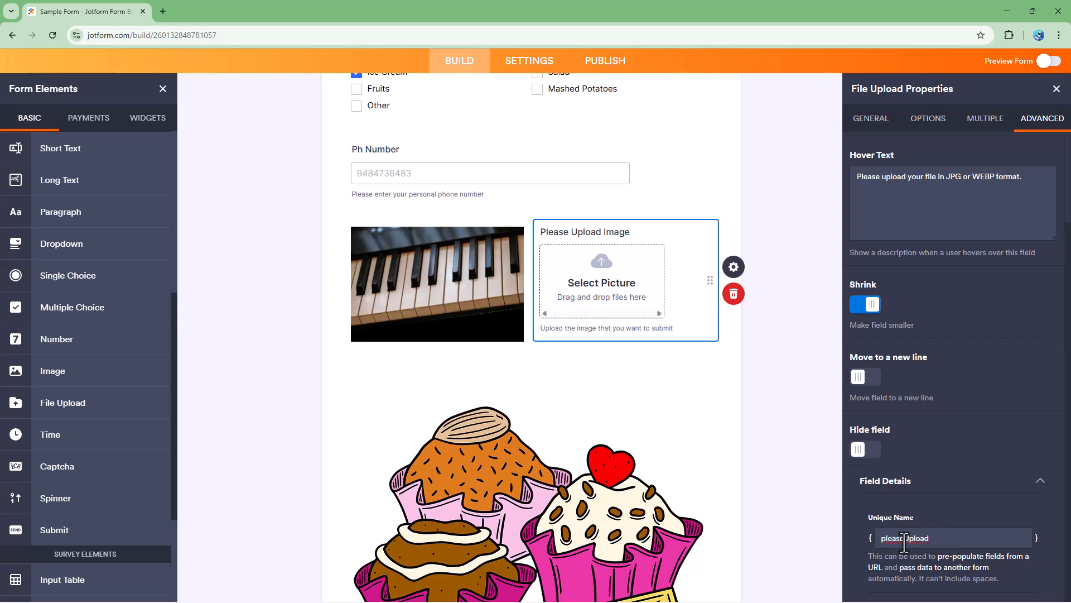
text(ID)
text(mage)
click(969, 449)
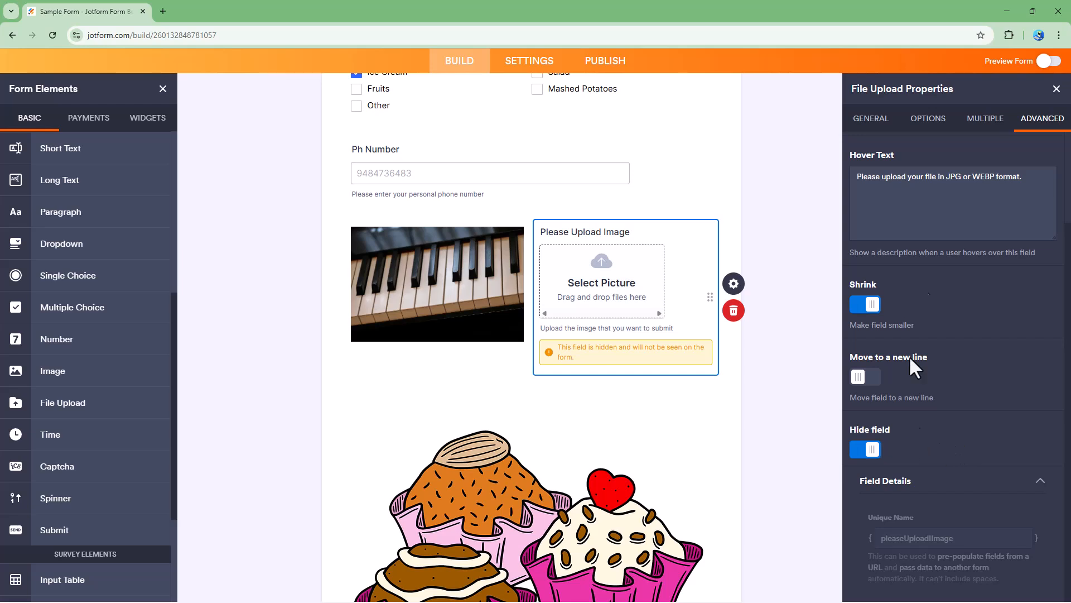
click(864, 450)
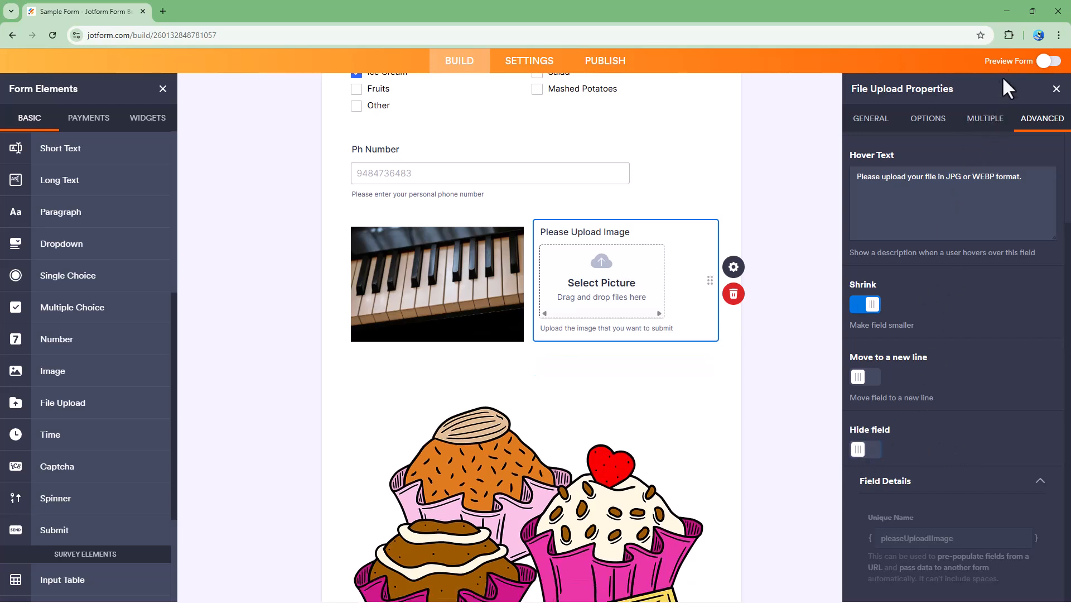
Preview the form and upload bird.jpg and piano-10046998_1280.webp together from the Desktop through the "Please Upload Image" field
click(1049, 61)
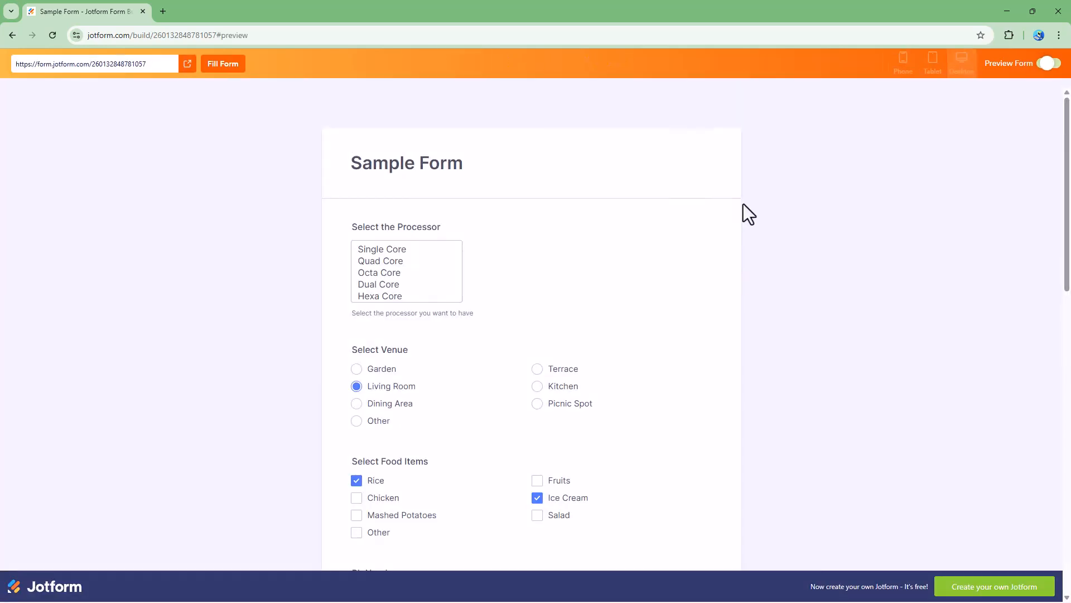
scroll(620, 304, down, 7)
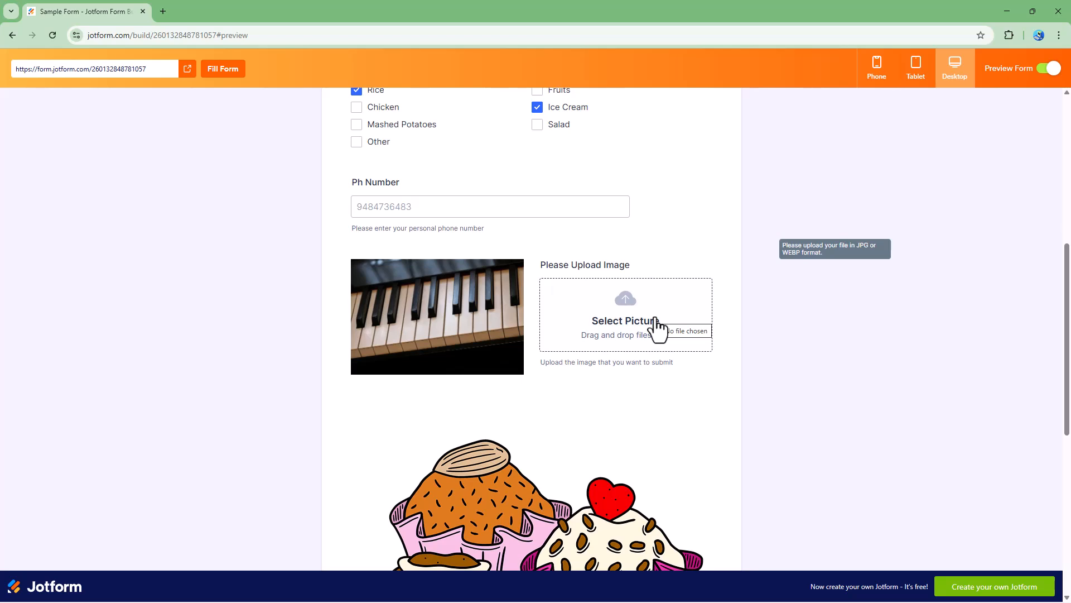
click(605, 302)
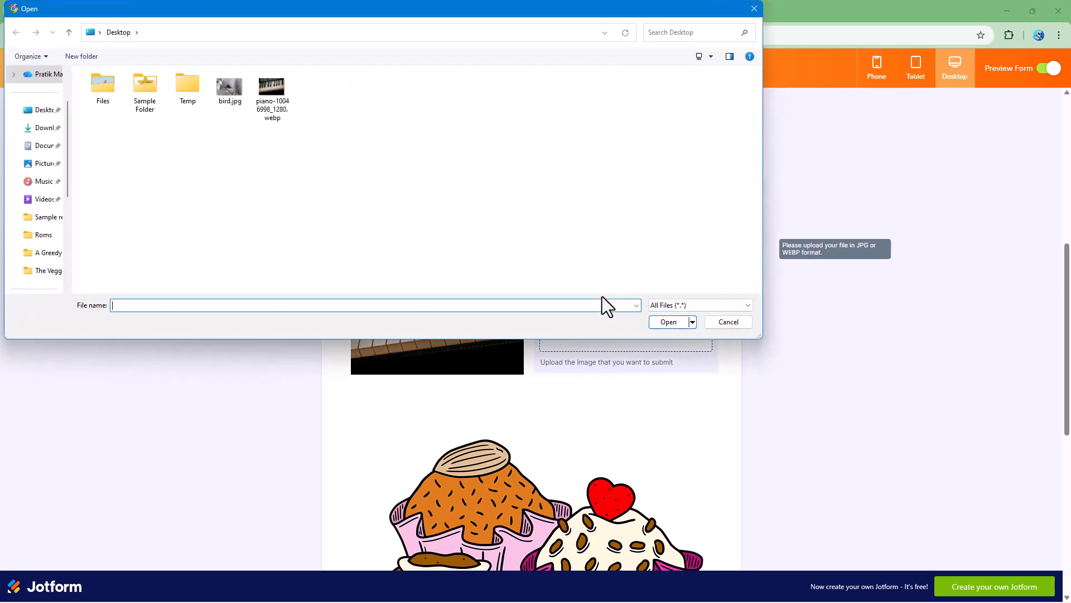
drag(380, 190, 238, 90)
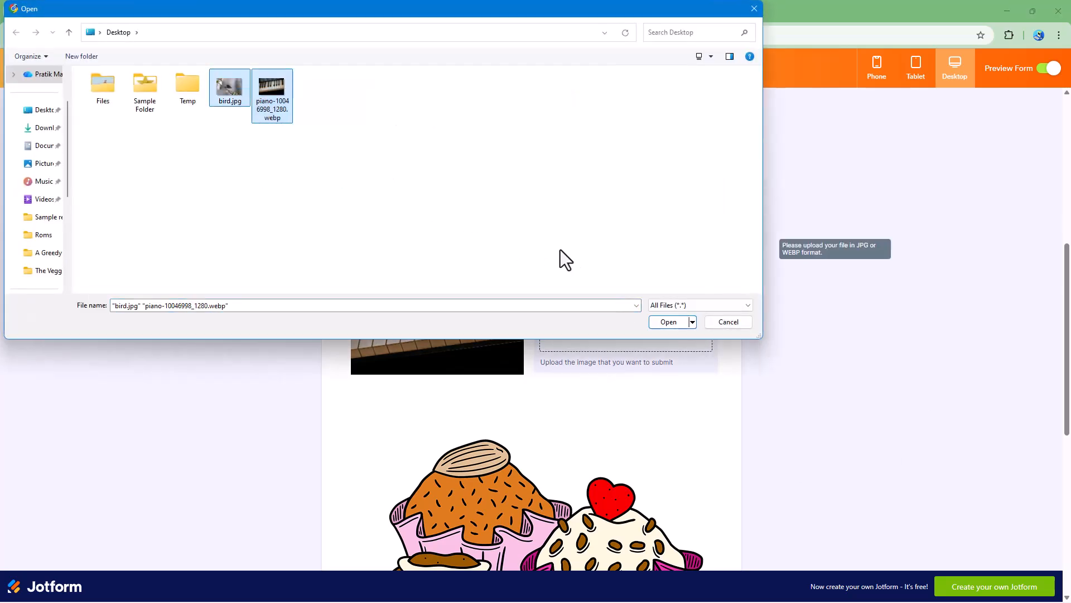
click(668, 326)
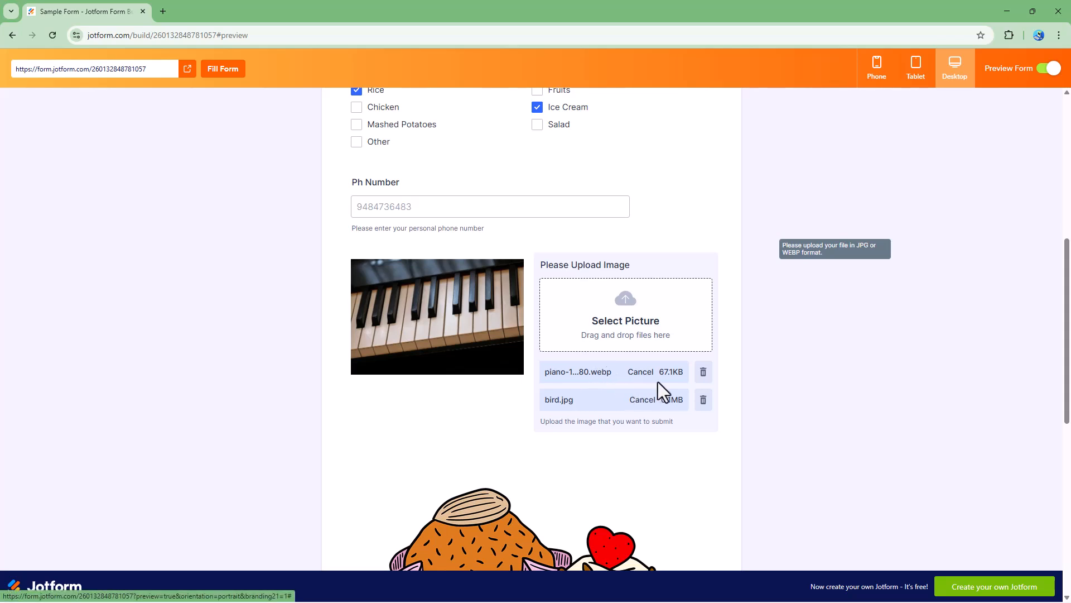
Upload love-1677423_1920_1.jpg from the Desktop's Files folder through the same upload field
click(623, 306)
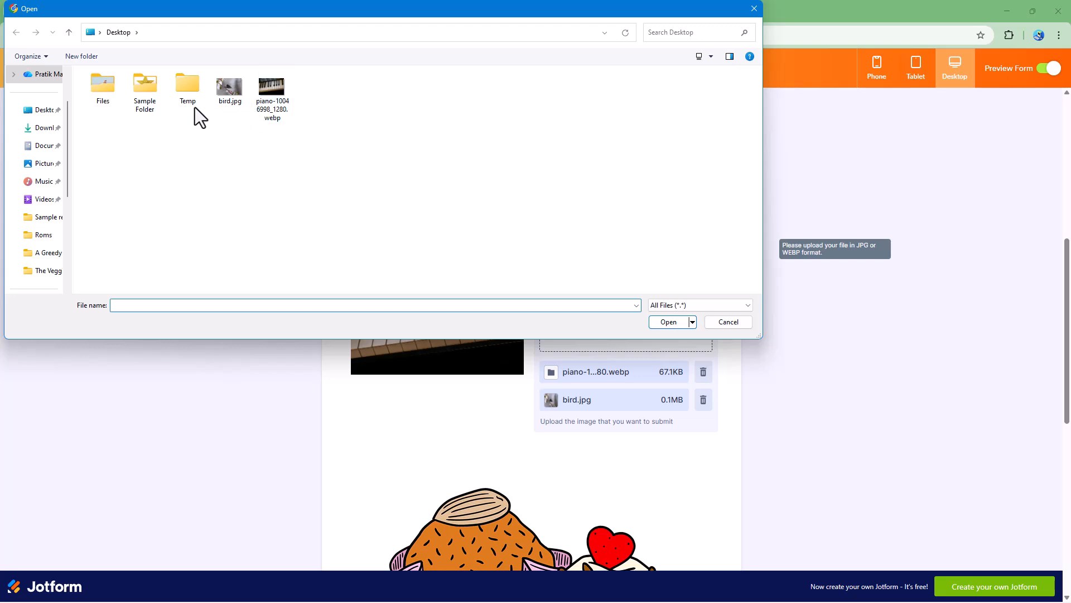
double_click(101, 88)
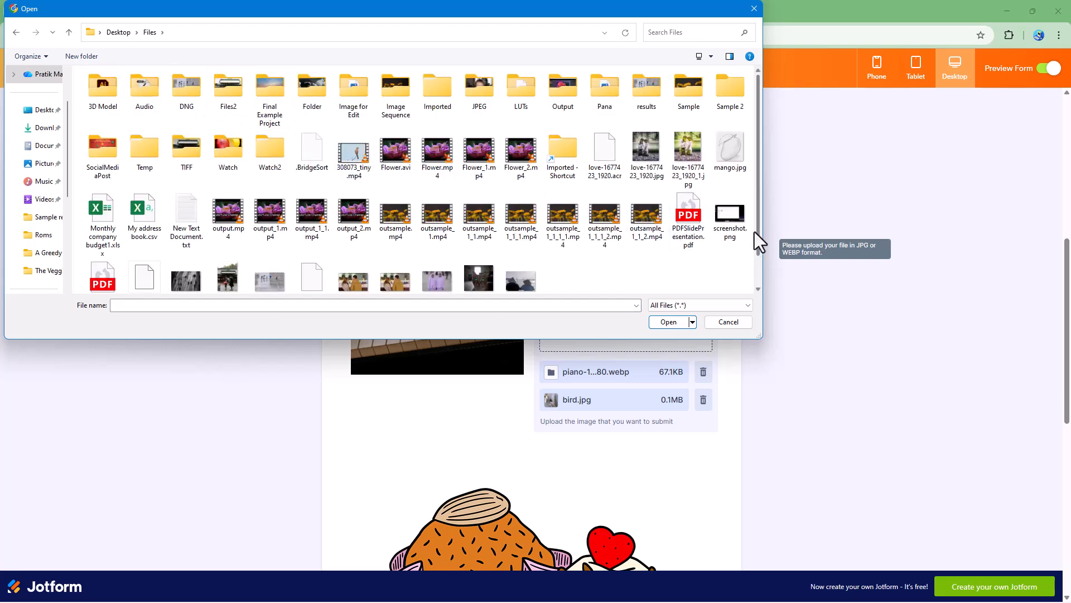
click(687, 151)
click(671, 324)
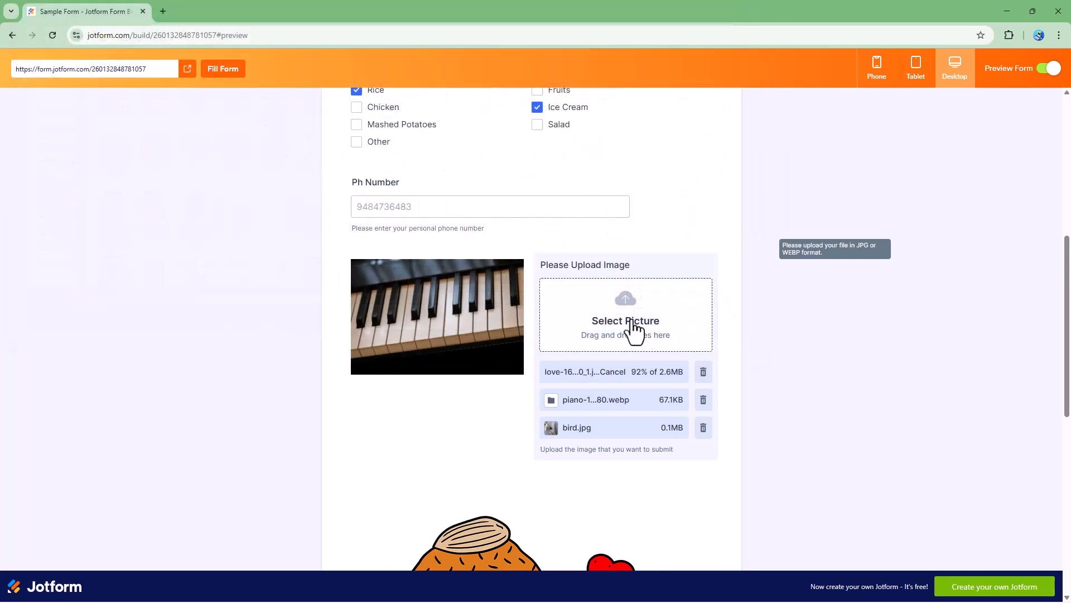
Try to upload UM_09222025Files (5).dng to test the file type restriction, and remove it from the upload list
click(569, 310)
scroll(479, 200, down, 1)
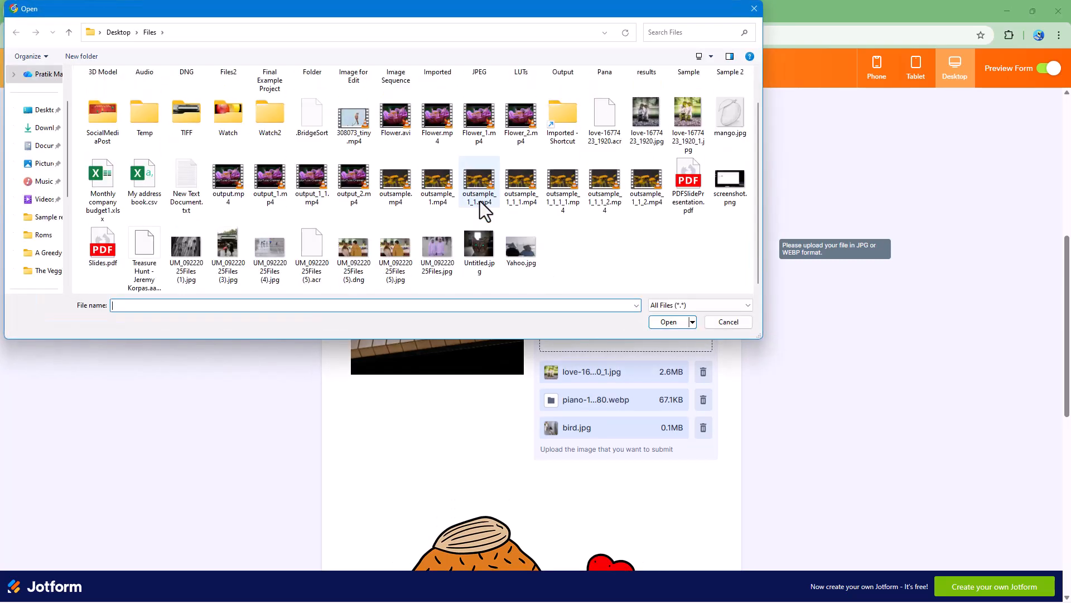
click(365, 254)
click(671, 323)
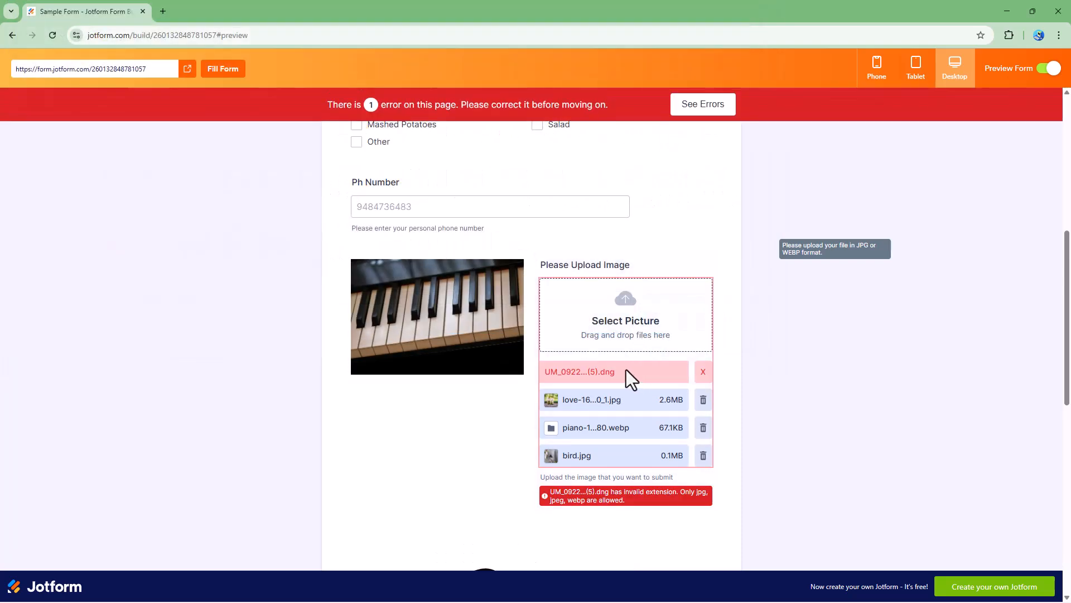
click(704, 371)
Upload UM_09222025Files.jpg as the fourth file, and test the file limit by adding Yahoo.jpg and removing it
click(626, 323)
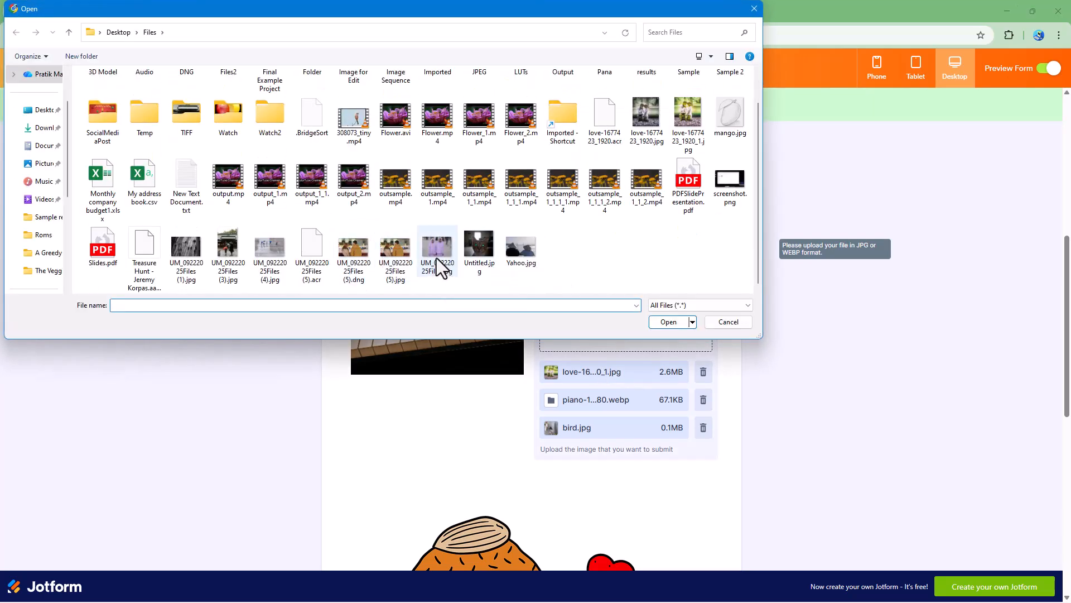
double_click(436, 258)
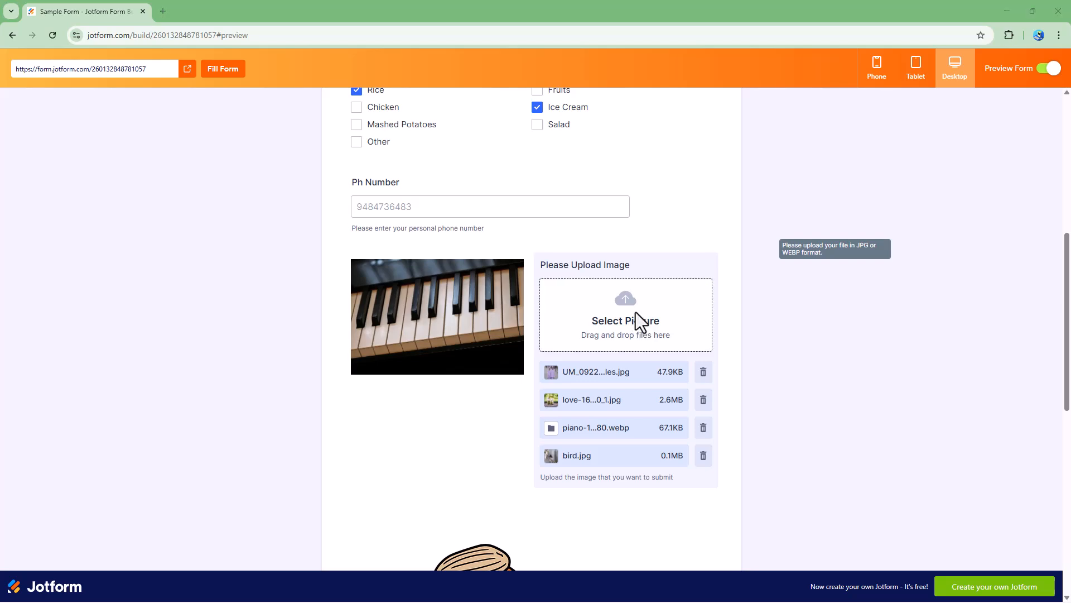
click(637, 313)
double_click(518, 245)
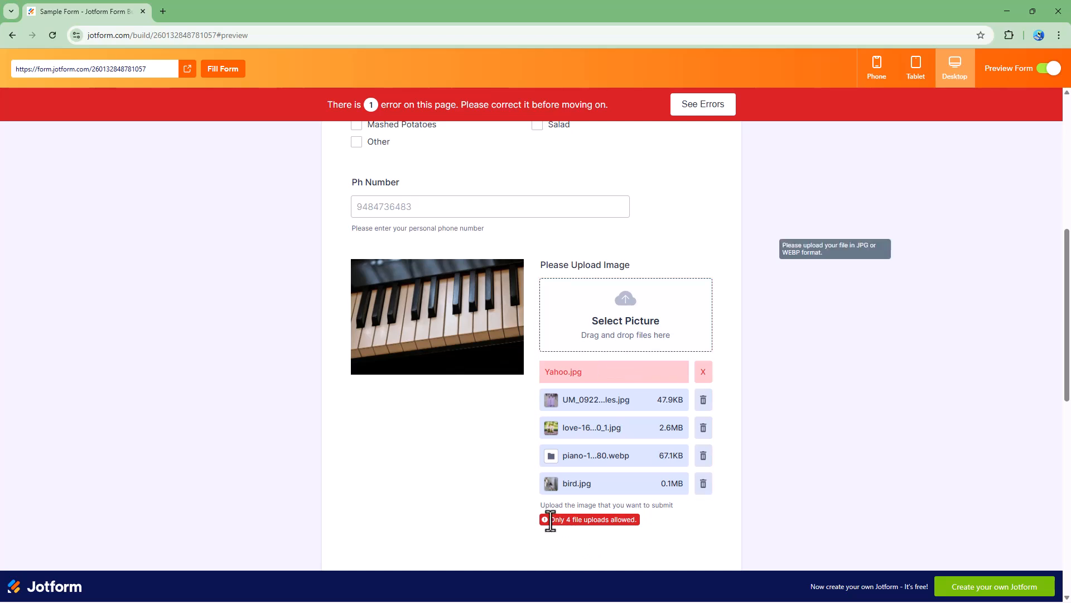
click(703, 373)
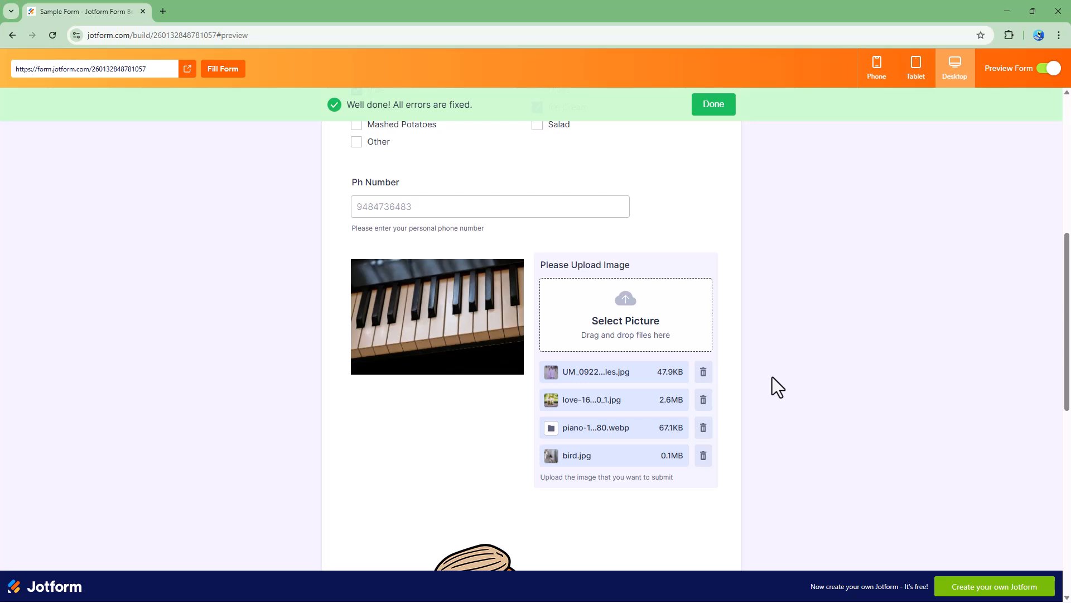